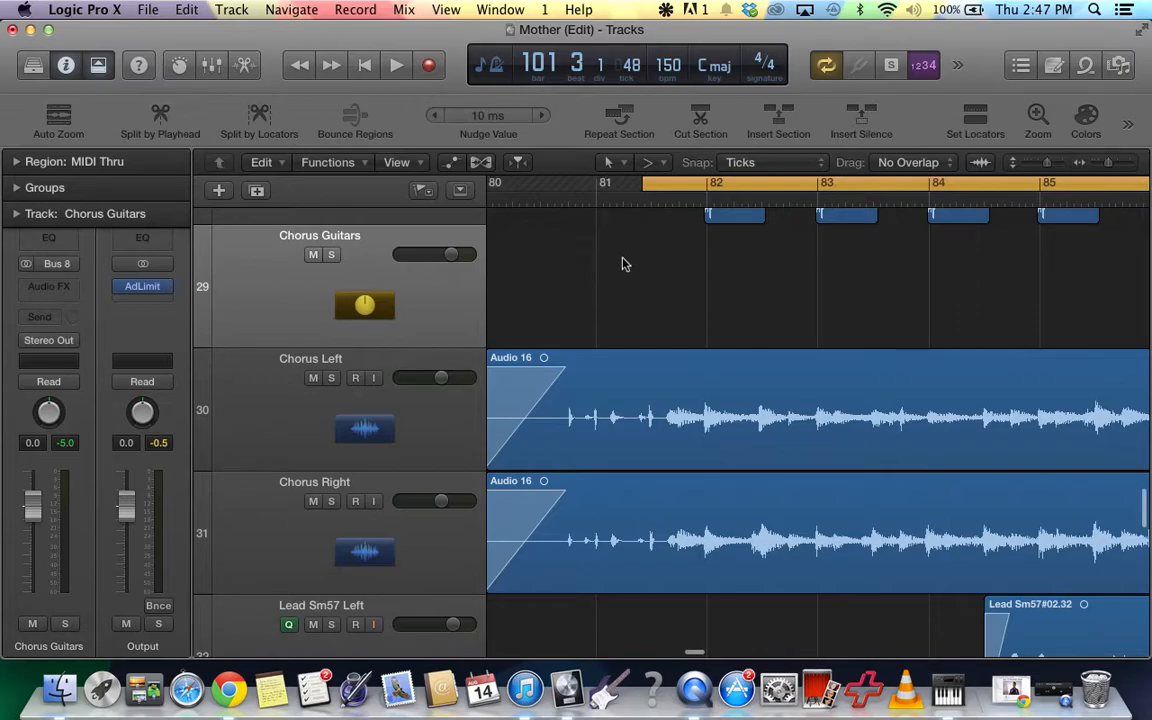
Zoom out the arrangement and examine the chorus tracks from Knee Slap Condenser R down to Lead Sm57 Right.
scroll(622, 264, "down", 2)
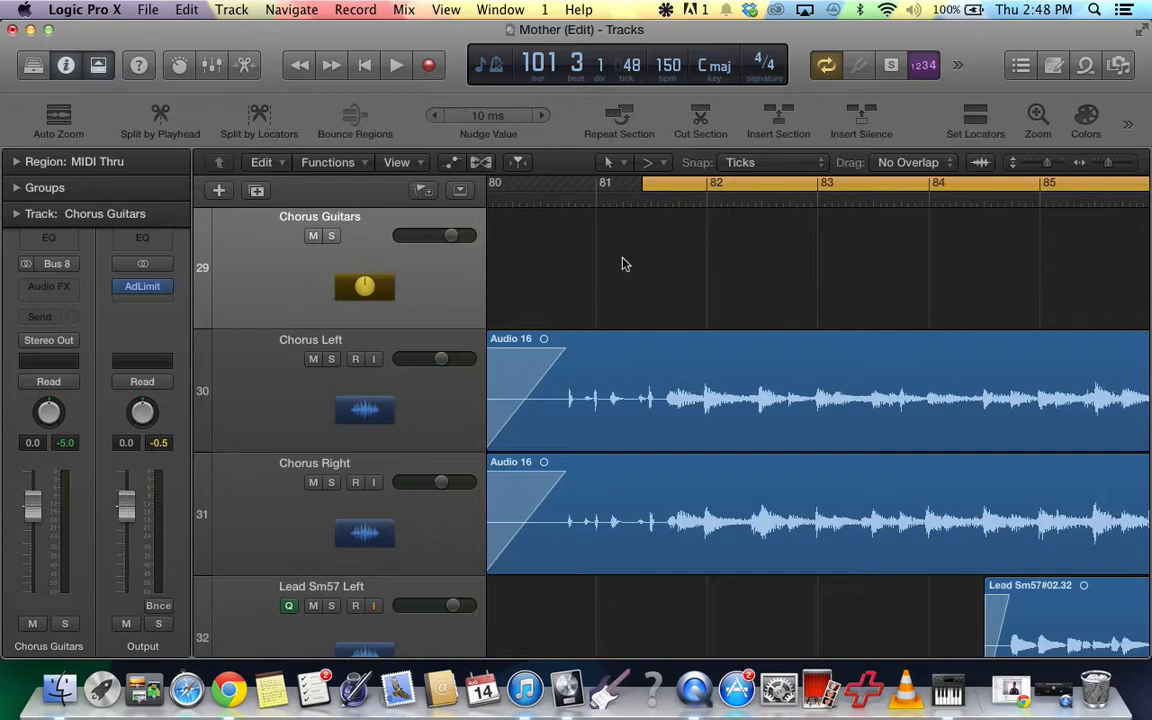
left_click(1045, 166)
left_click_drag(1045, 166, 1098, 170)
scroll(867, 358, "up", 12)
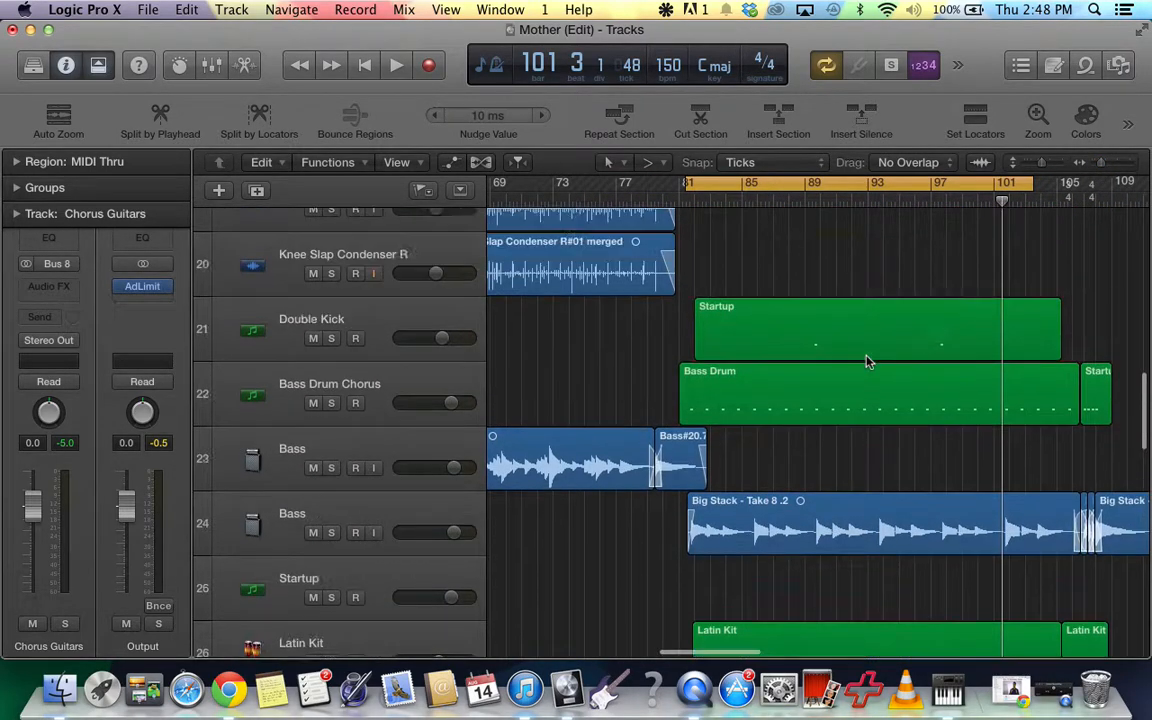
scroll(867, 362, "up", 20)
scroll(867, 362, "down", 15)
scroll(866, 361, "down", 6)
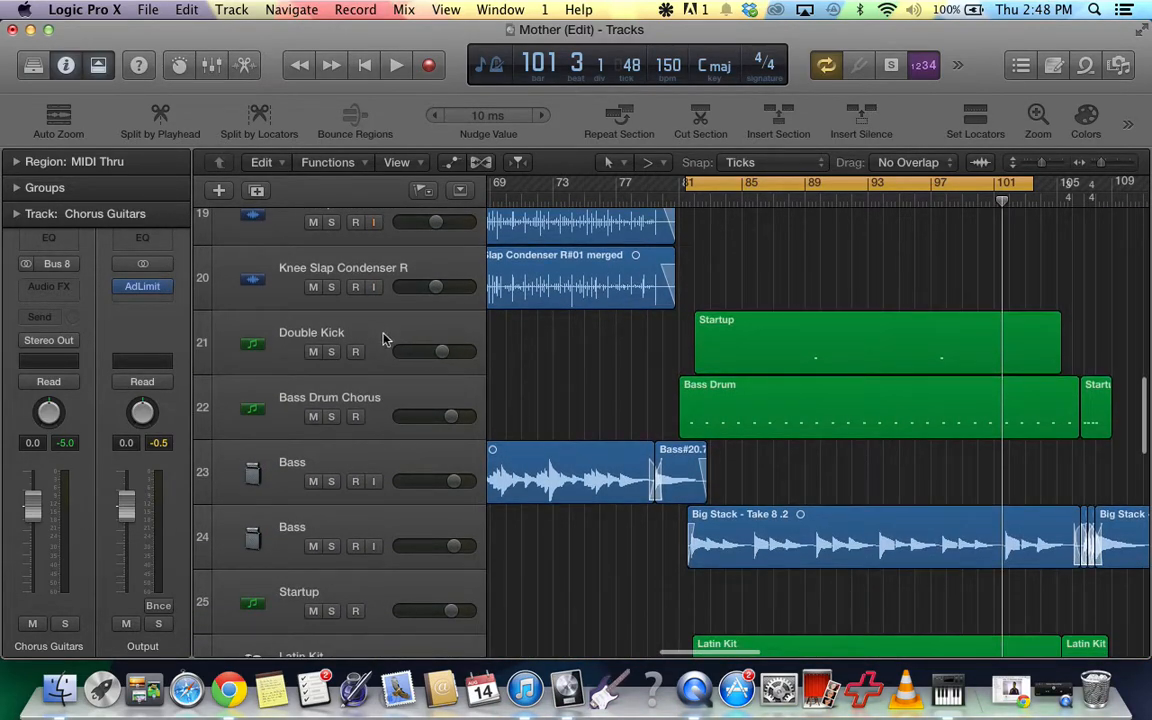
scroll(545, 373, "down", 3)
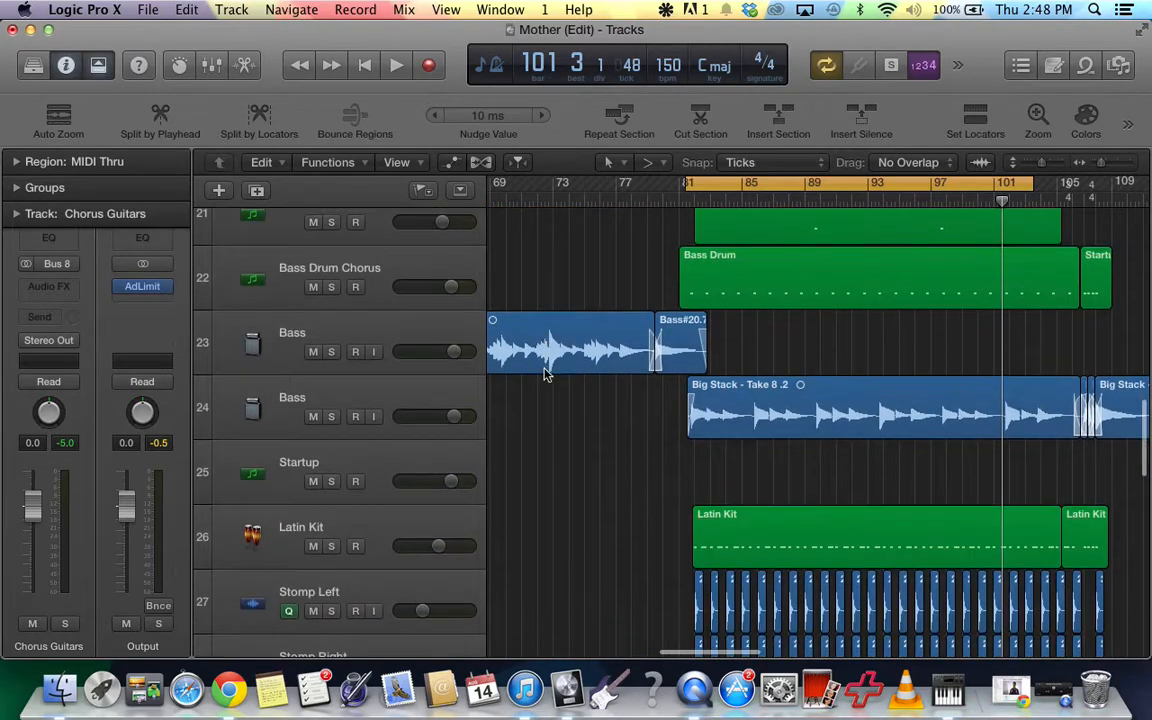
scroll(518, 400, "down", 3)
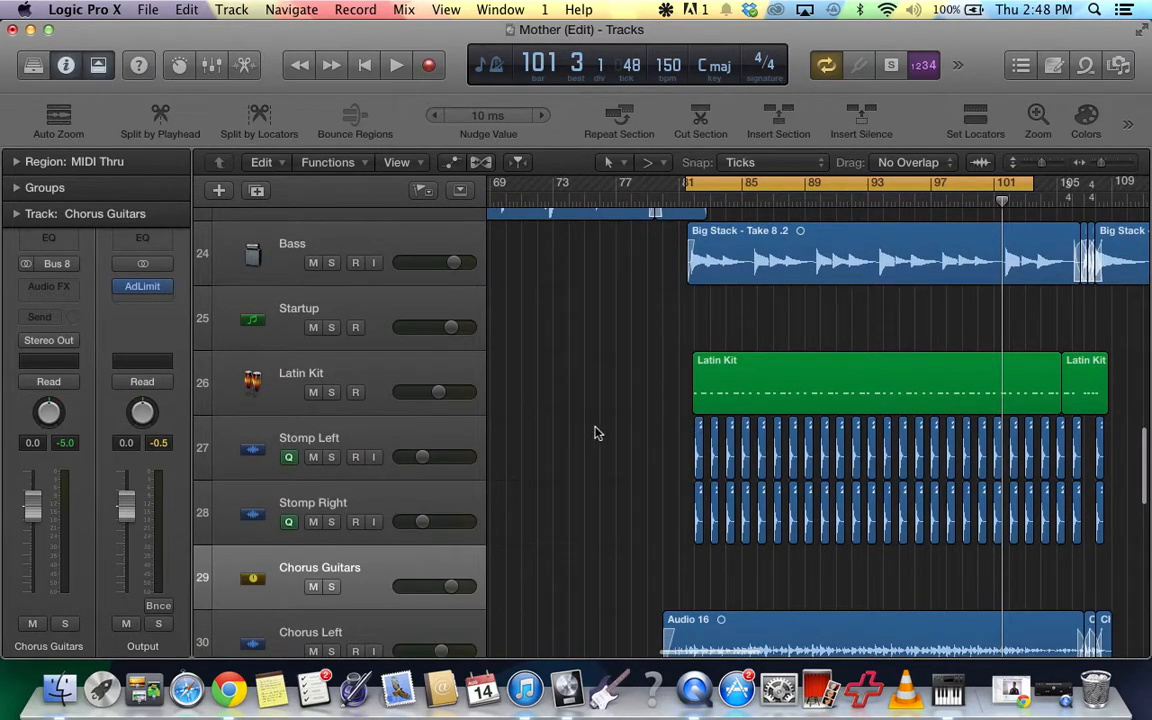
scroll(640, 388, "down", 2)
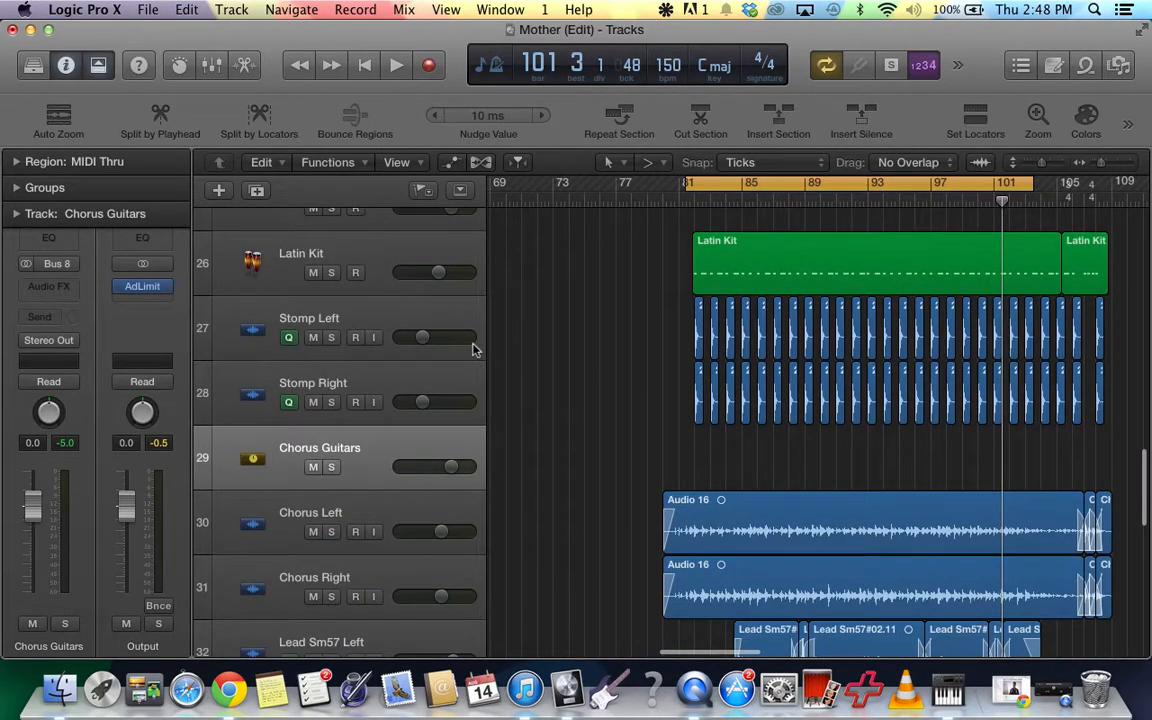
scroll(610, 336, "down", 3)
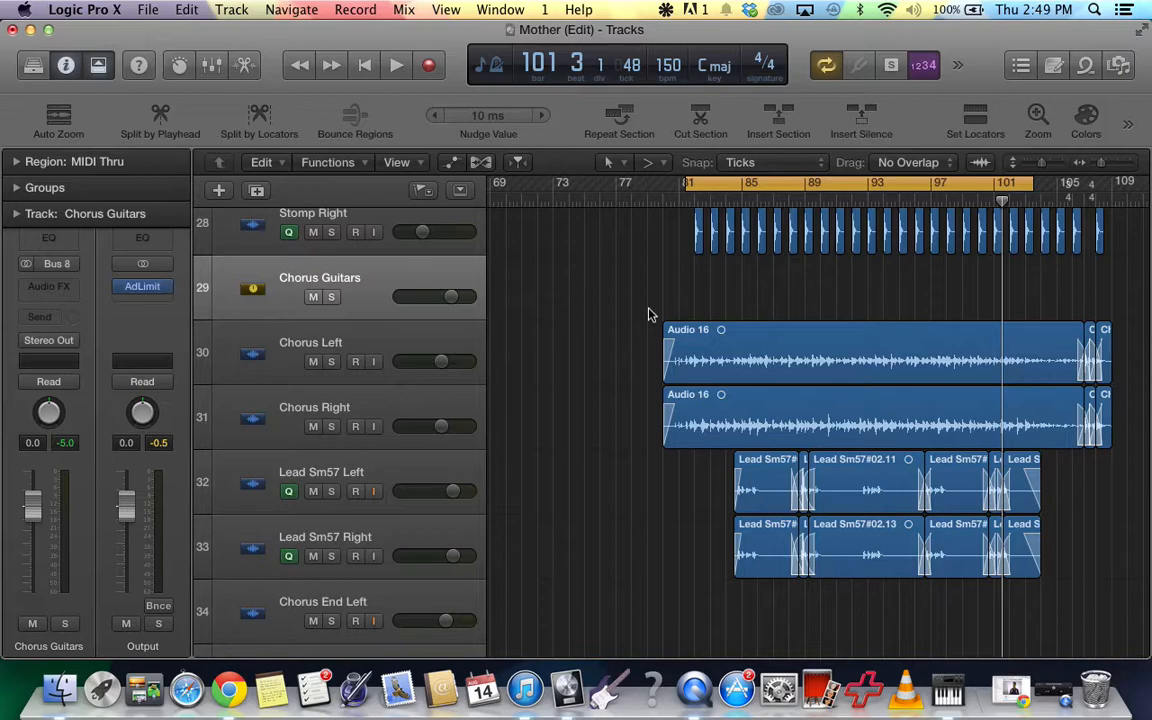
Play back the cycled chorus section with the full mix, stop, and review the stomp and guitar tracks.
key("space")
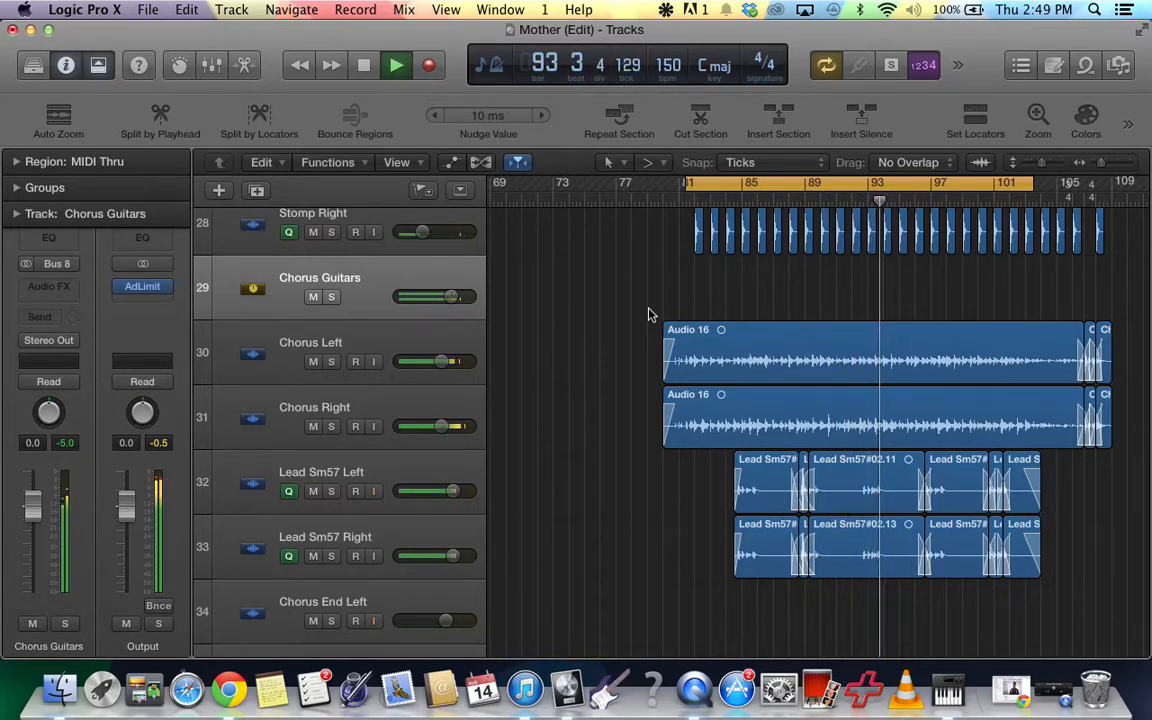
key("space")
scroll(681, 336, "up", 5)
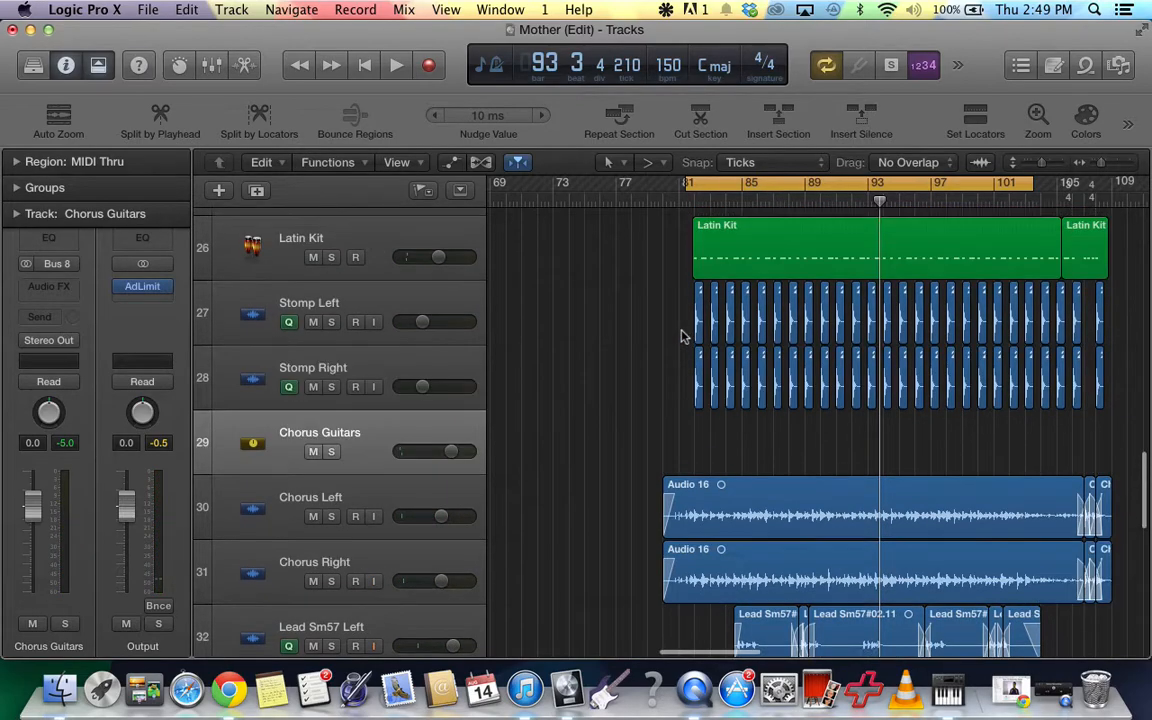
scroll(681, 336, "up", 3)
scroll(681, 336, "down", 3)
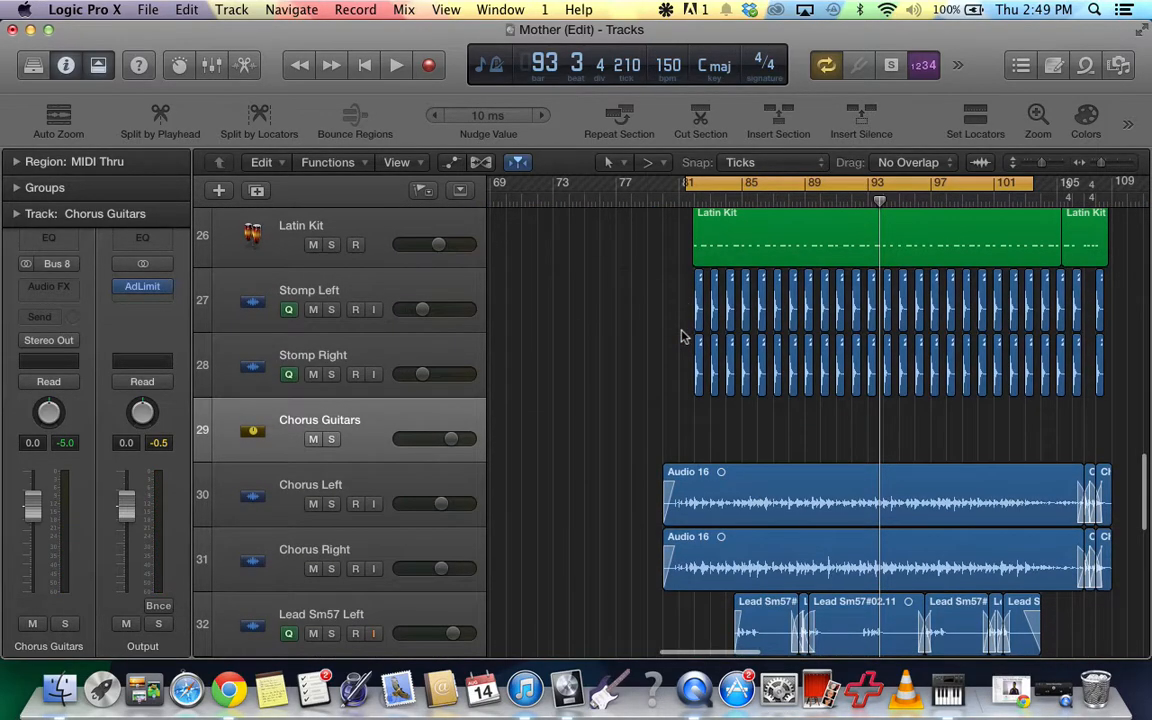
scroll(681, 336, "down", 2)
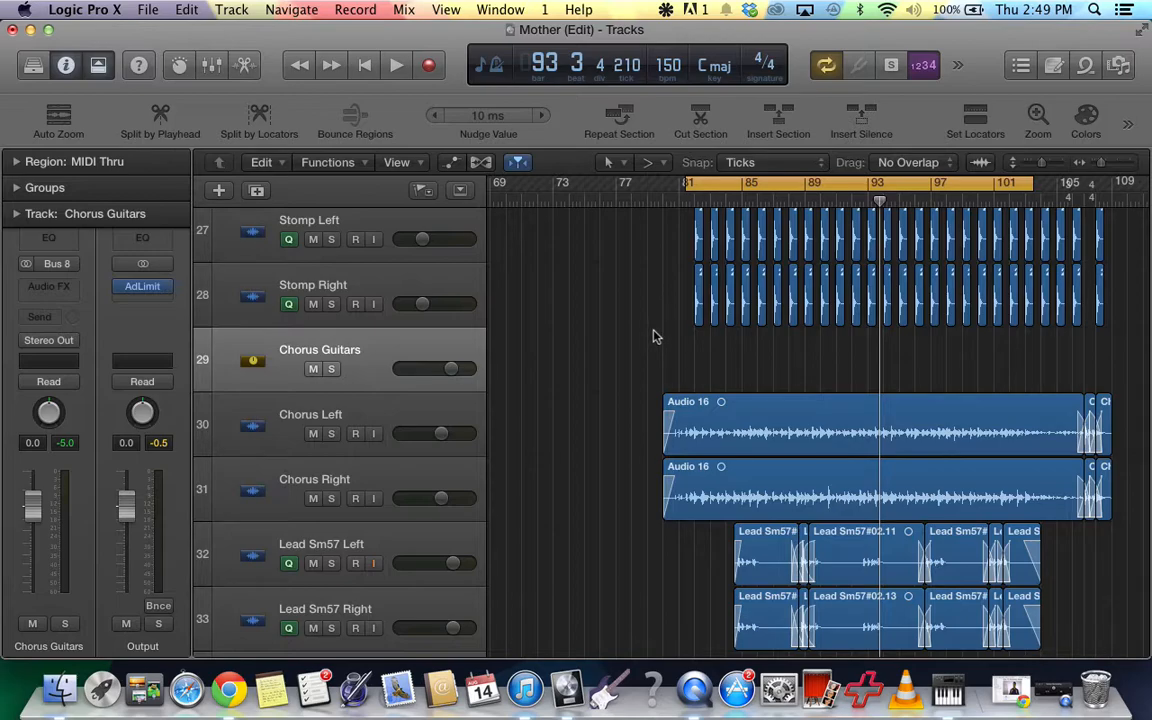
scroll(642, 355, "down", 1)
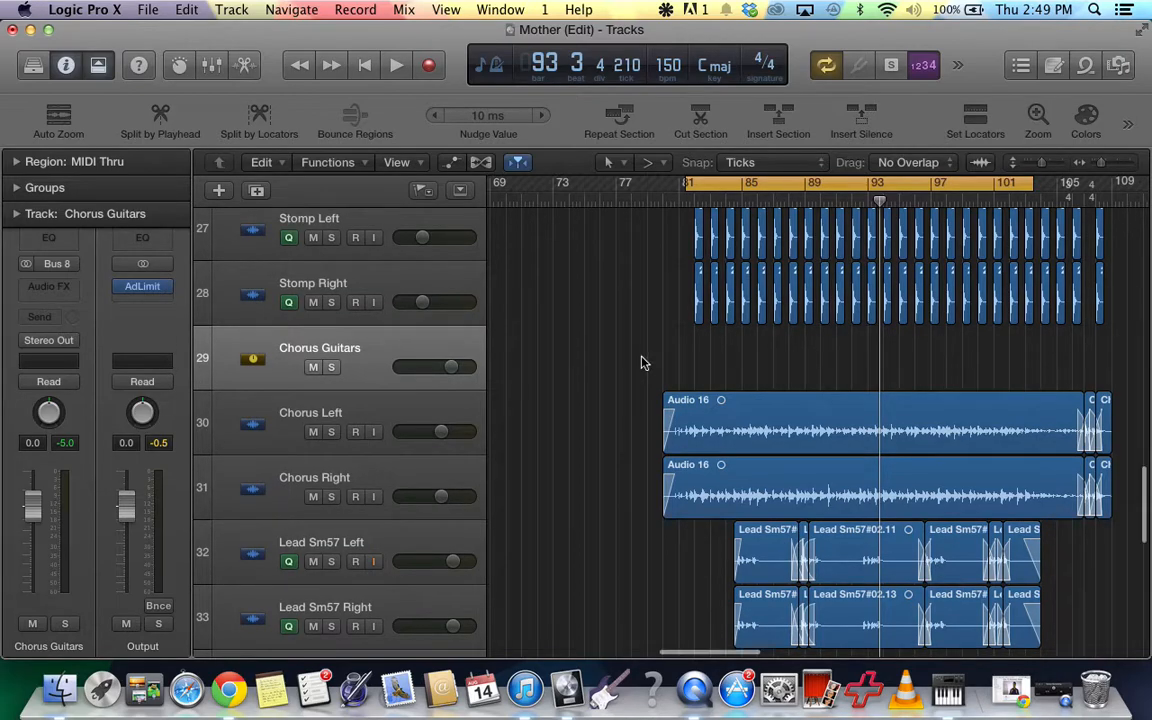
scroll(642, 362, "down", 3)
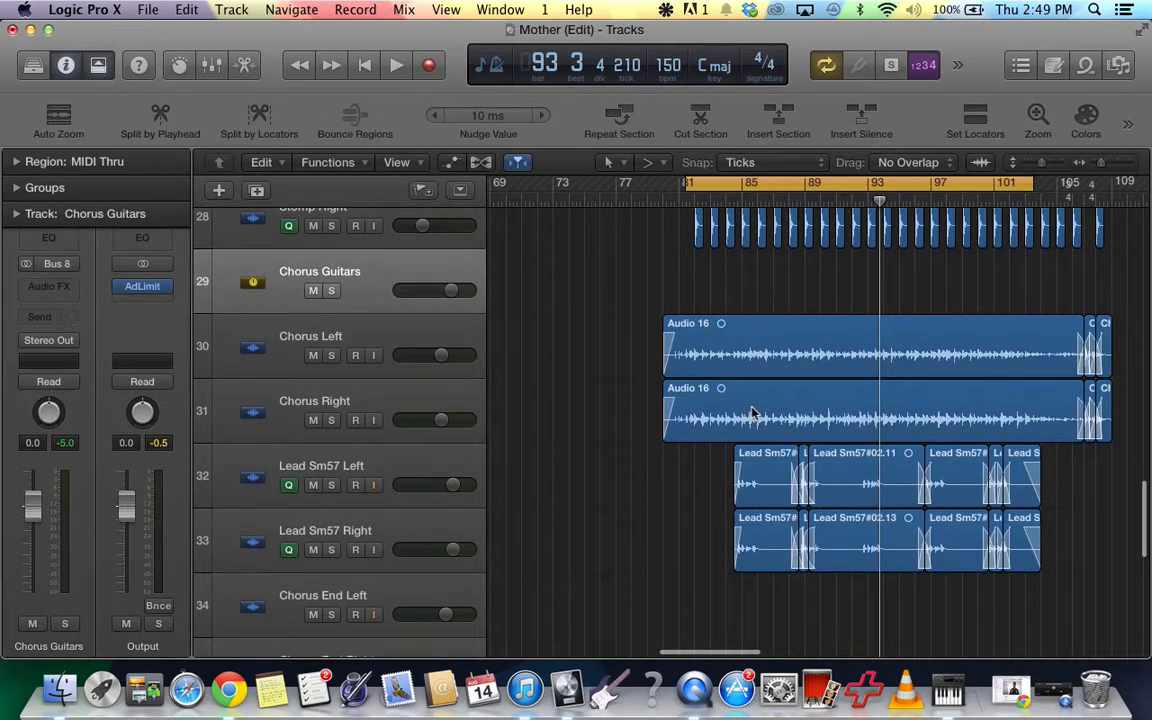
Solo the Chorus Left, Chorus Right and Chorus Guitars tracks and audition them in a short playback.
left_click(332, 291)
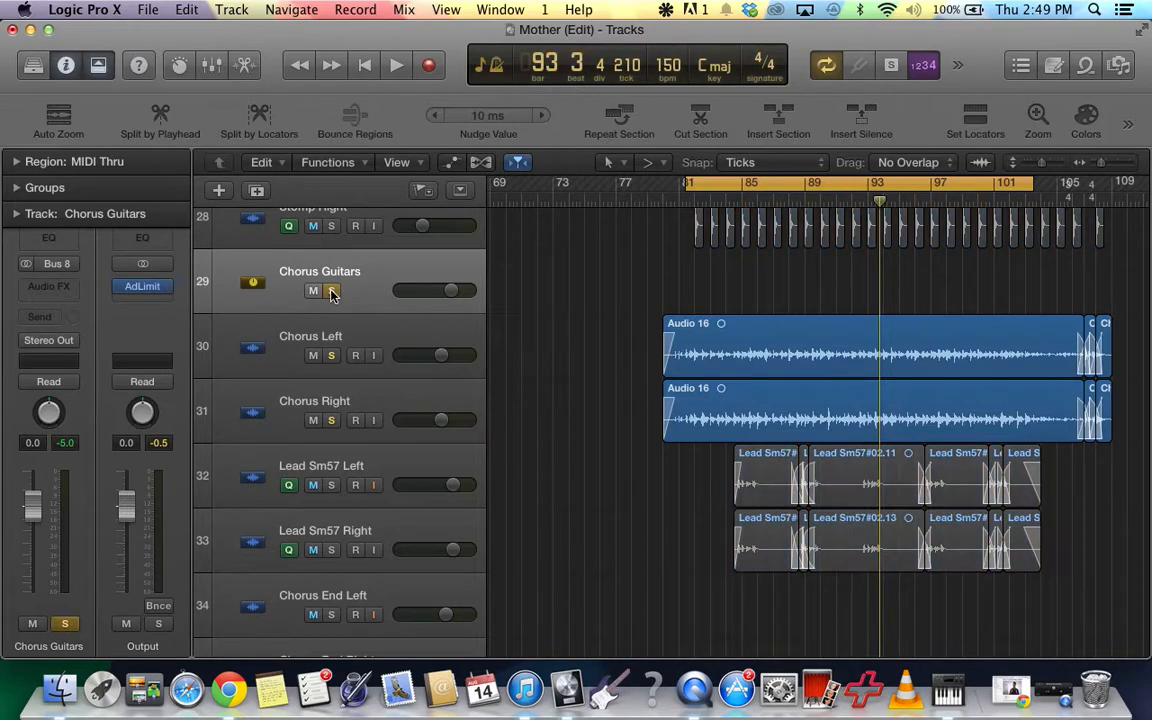
left_click(332, 291)
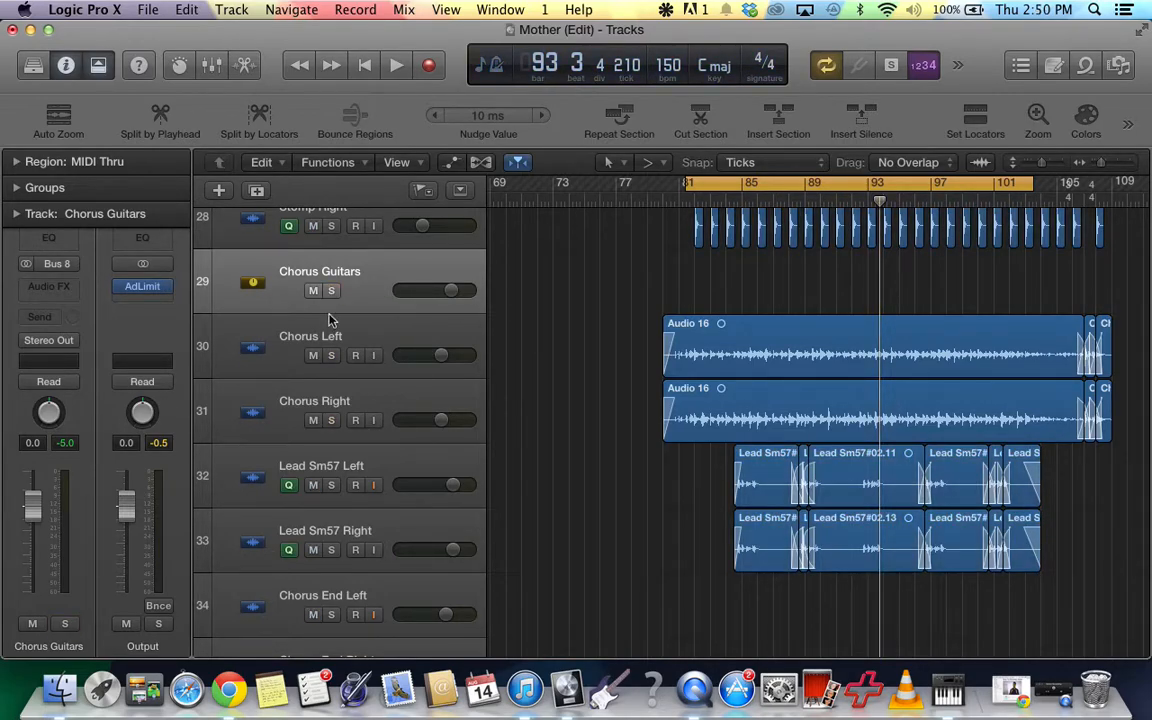
left_click(331, 358)
left_click(332, 420)
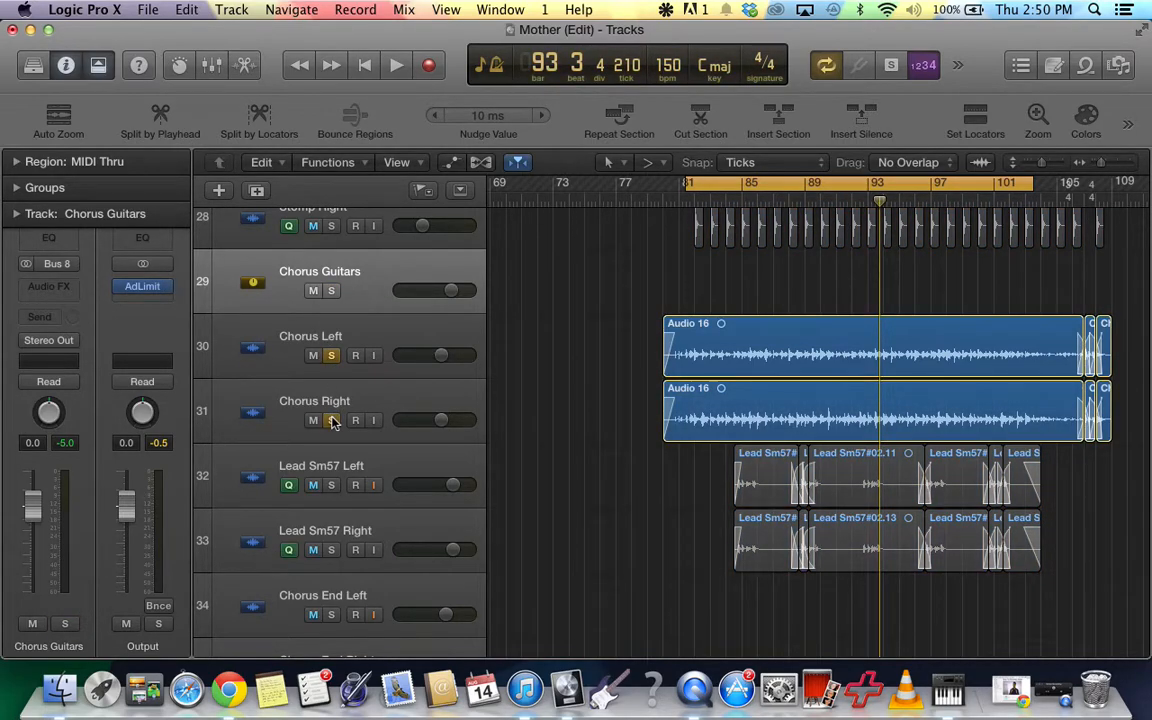
key("space")
left_click(331, 290)
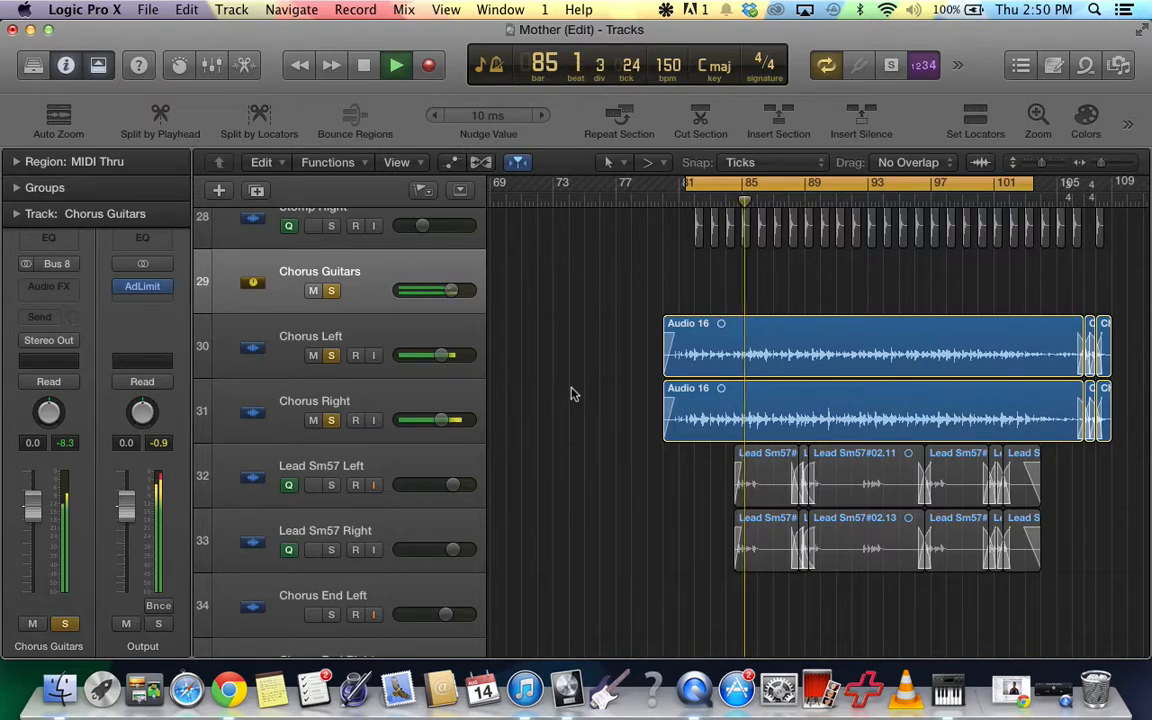
key("space")
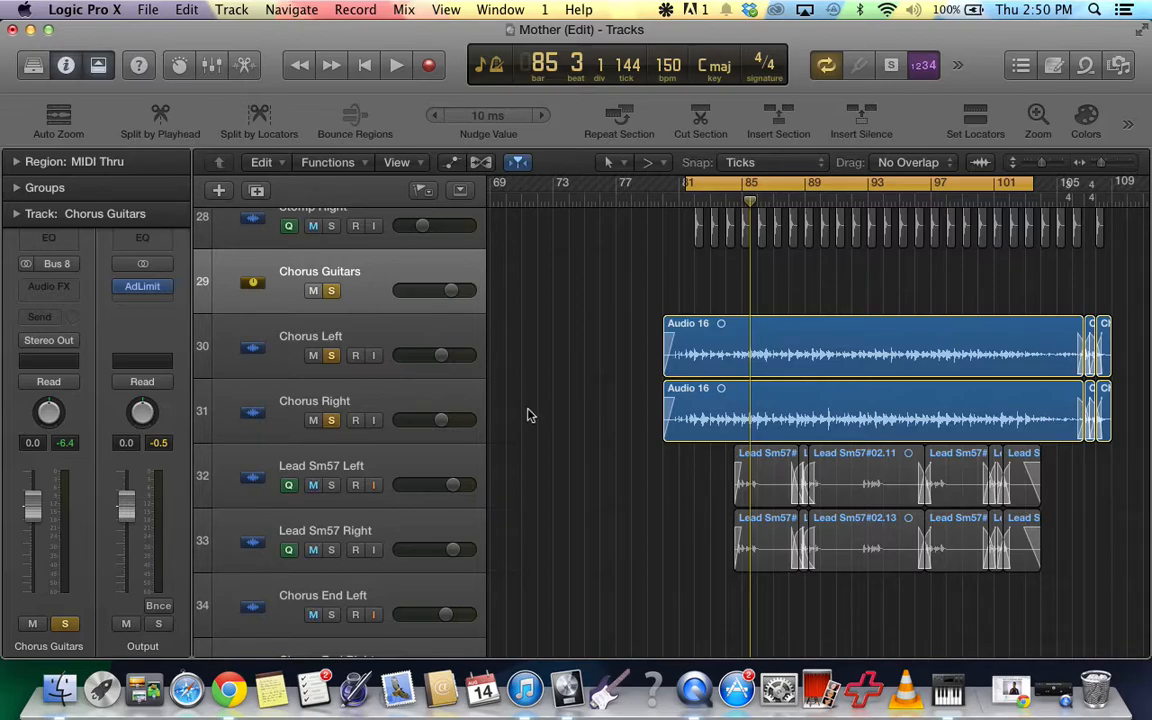
Insert a stereo Channel EQ as the audio effect on the Chorus Guitars channel strip.
left_click(68, 287)
left_click(68, 287)
left_click(66, 287)
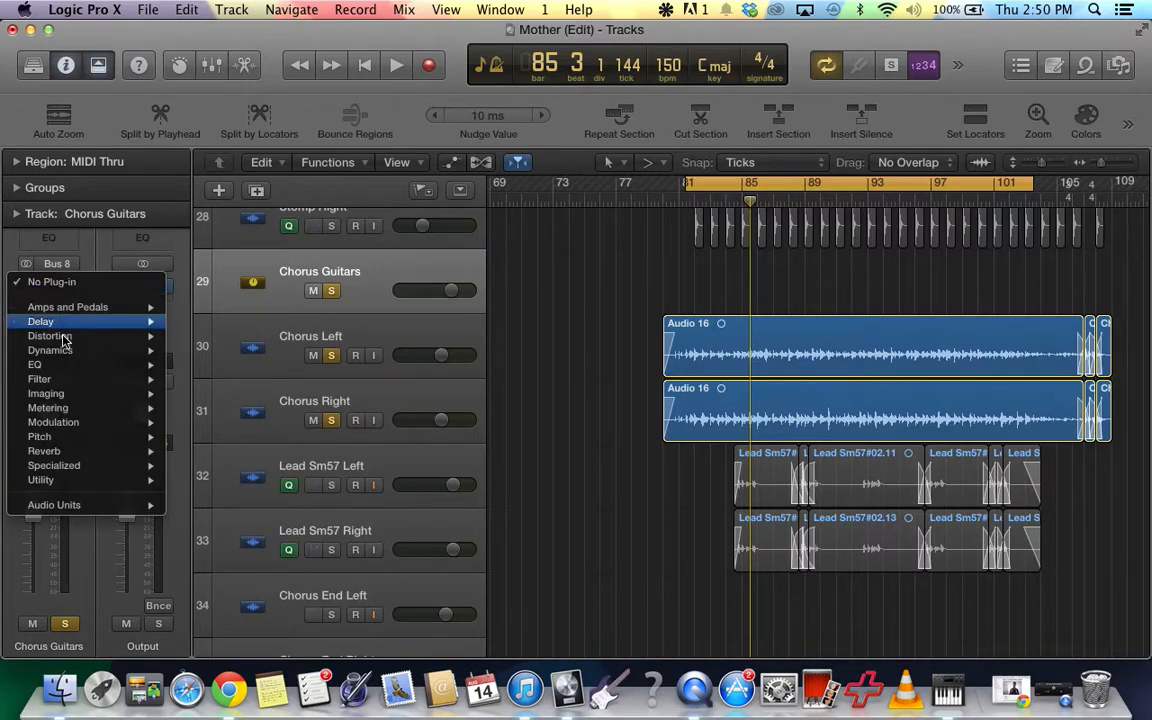
mouse_move(56, 368)
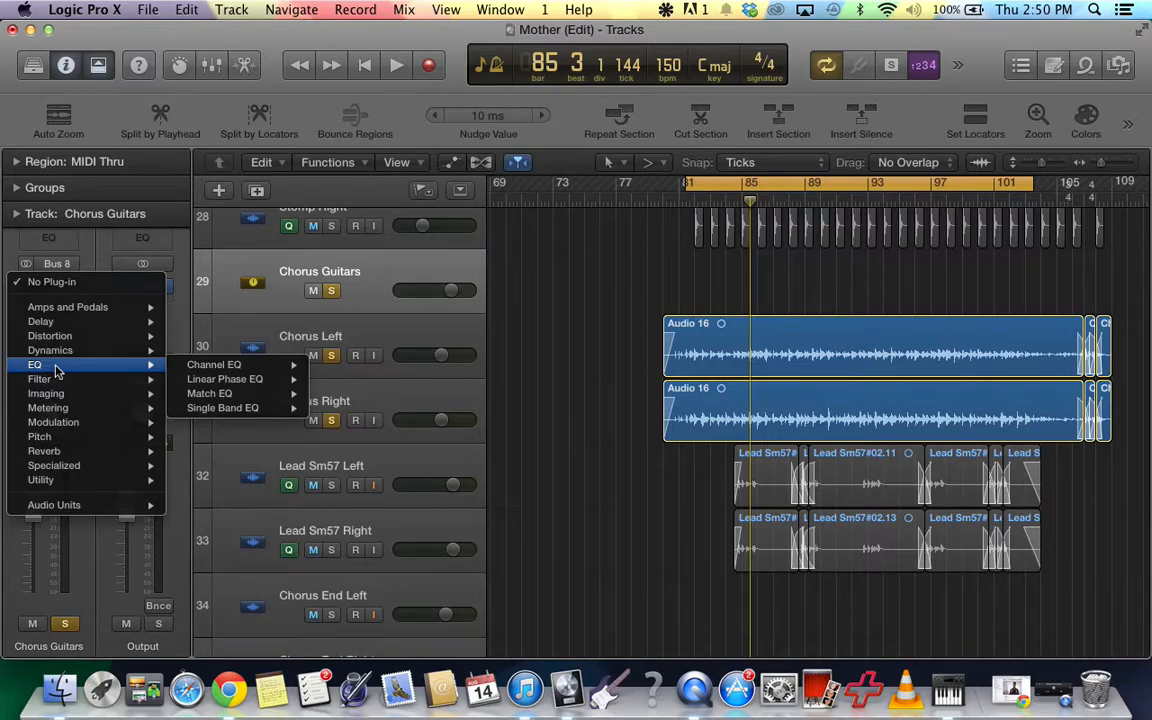
mouse_move(192, 366)
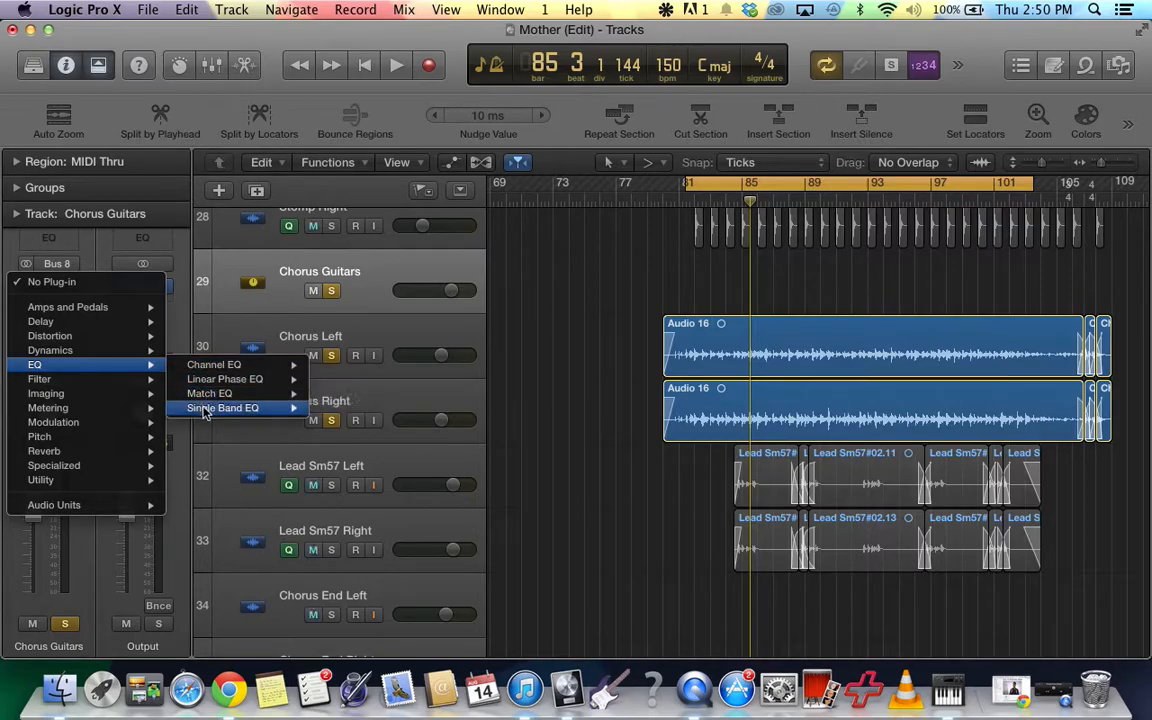
mouse_move(206, 416)
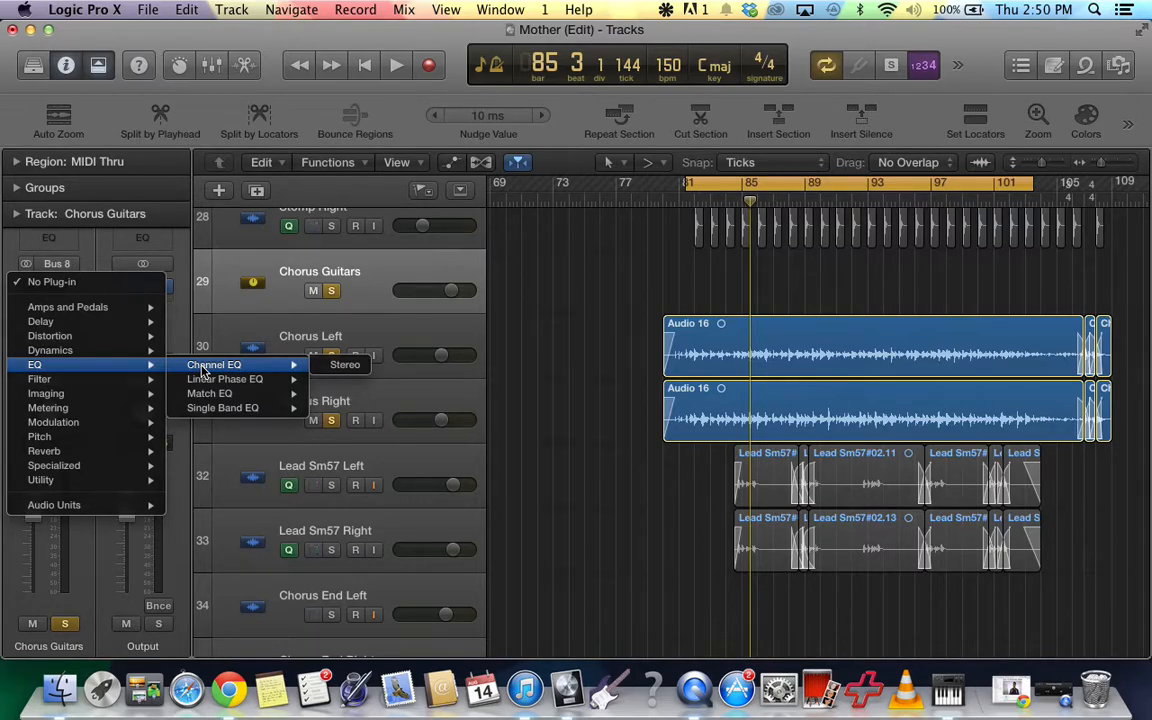
left_click(202, 369)
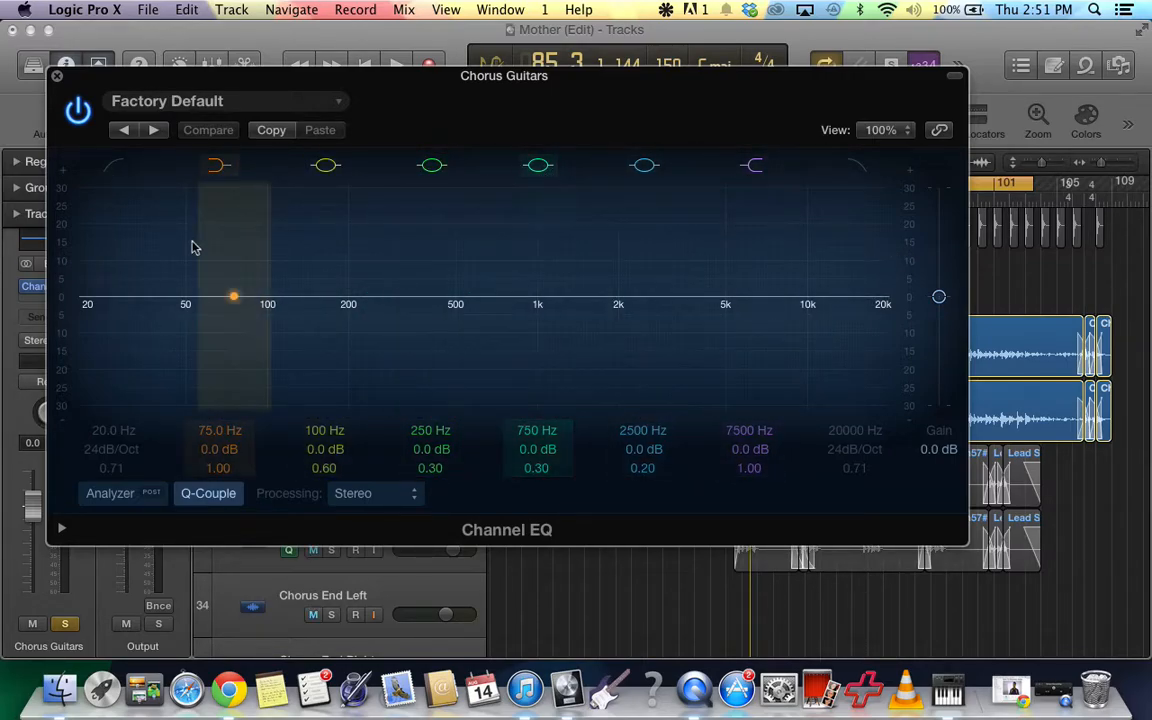
Turn off the 75, 100, 250, 750, 2500 and 7500 Hz bands of the Channel EQ.
left_click(218, 166)
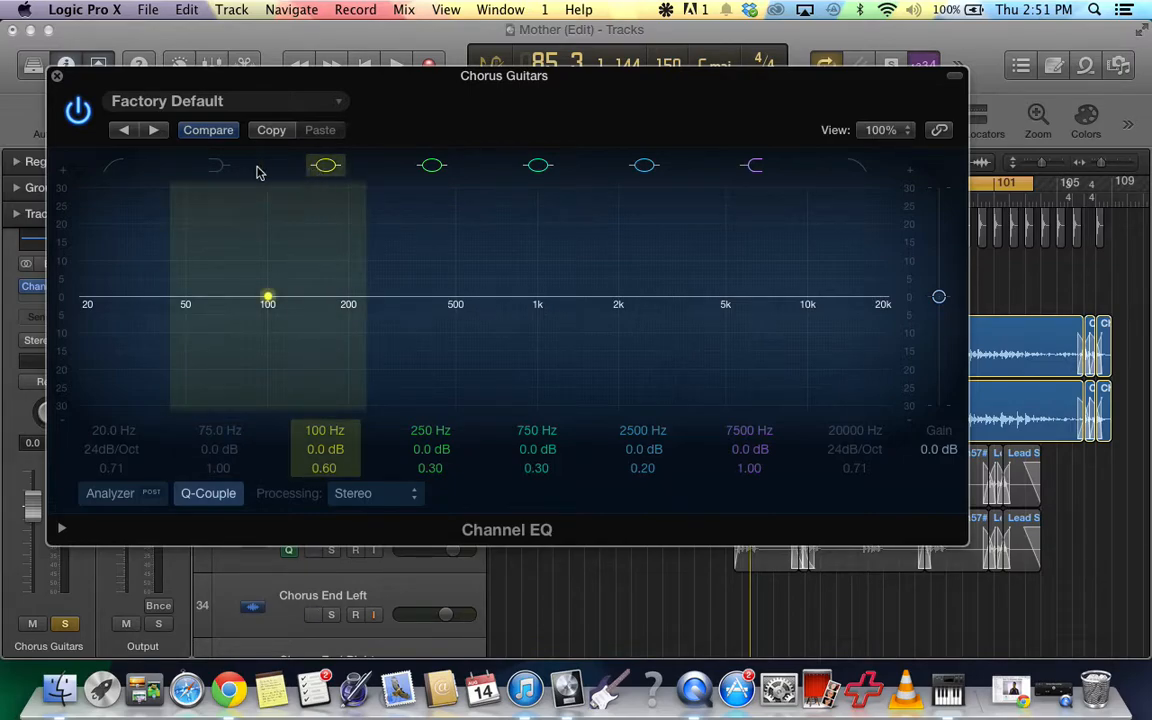
left_click(320, 166)
left_click(438, 168)
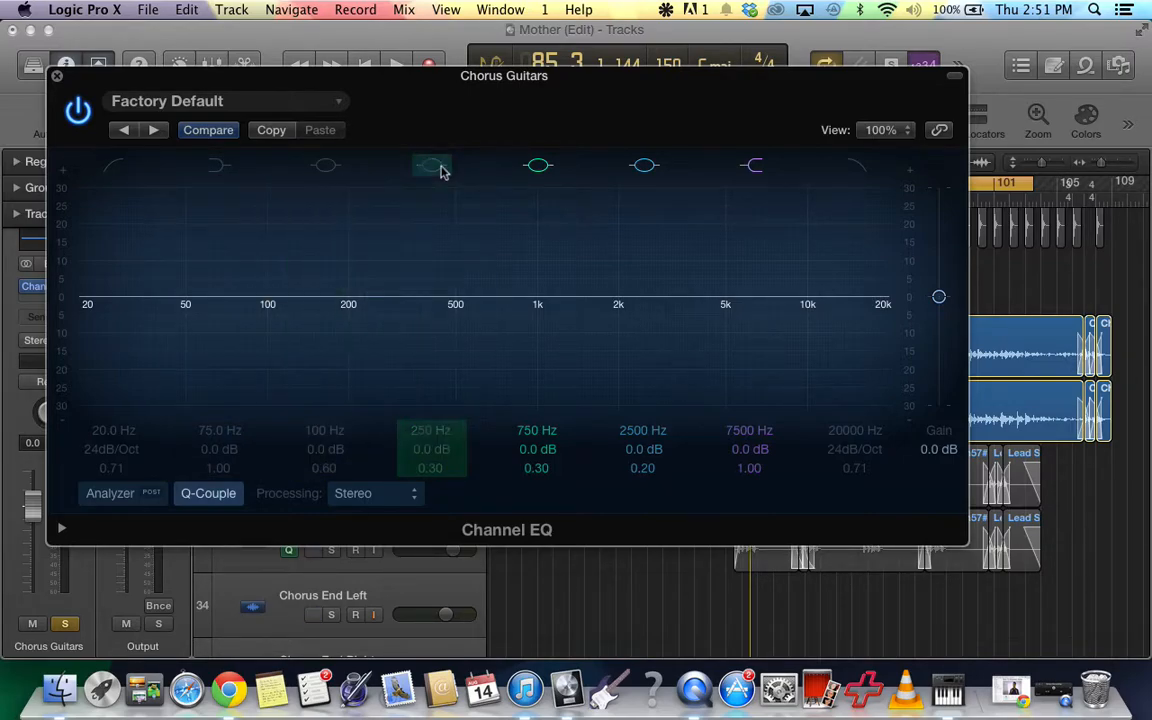
left_click(537, 166)
left_click(644, 166)
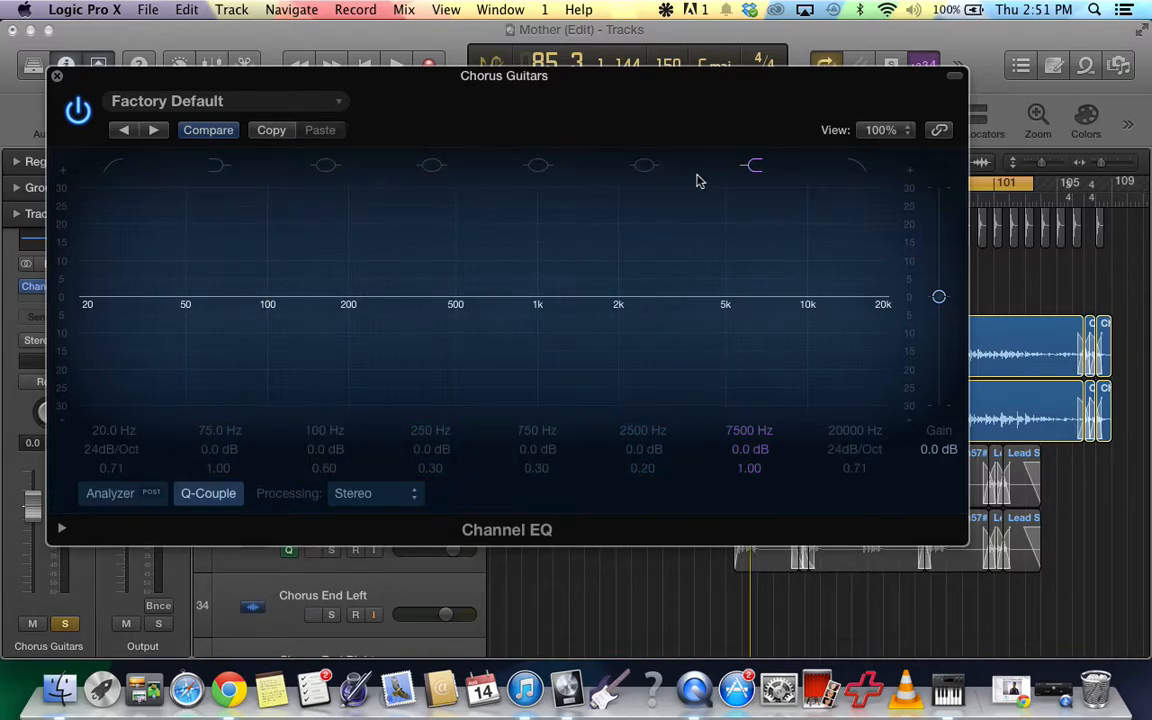
left_click(757, 166)
Enable the Channel EQ's low cut band at 20 Hz and set its slope to 48 dB/Oct.
left_click(116, 168)
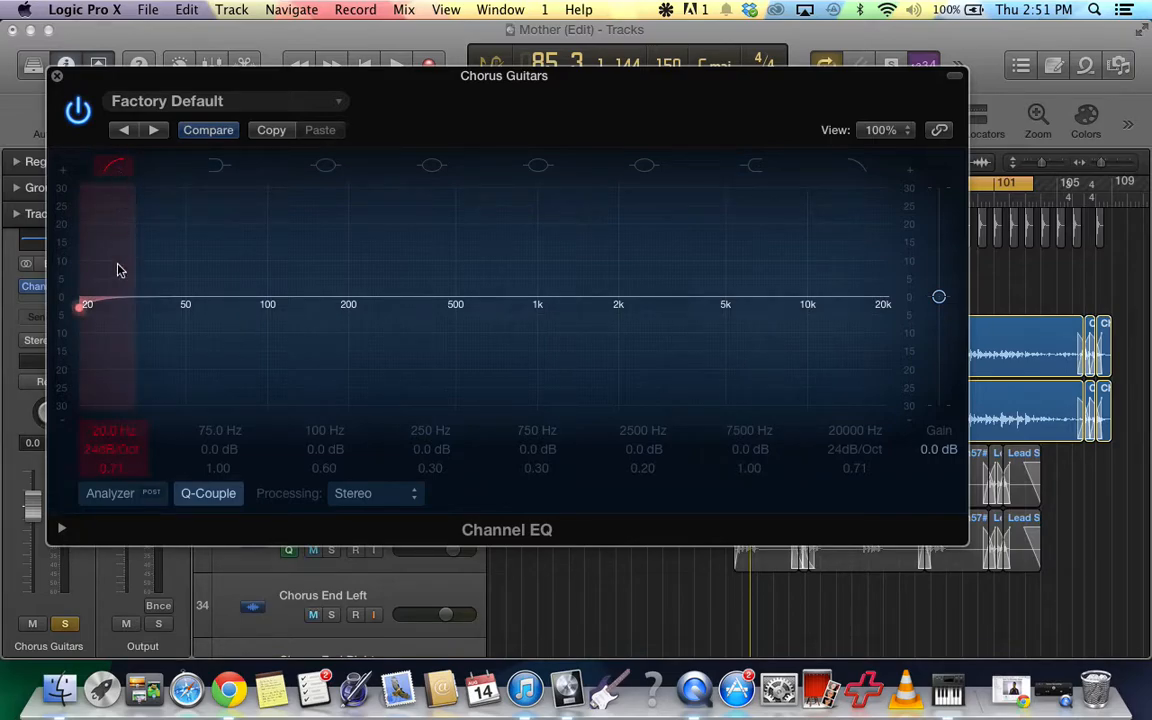
mouse_move(93, 350)
left_mouse_down()
mouse_move(447, 334)
mouse_move(116, 345)
mouse_move(93, 337)
mouse_move(78, 300)
left_mouse_up()
left_click_drag(121, 446, 121, 441)
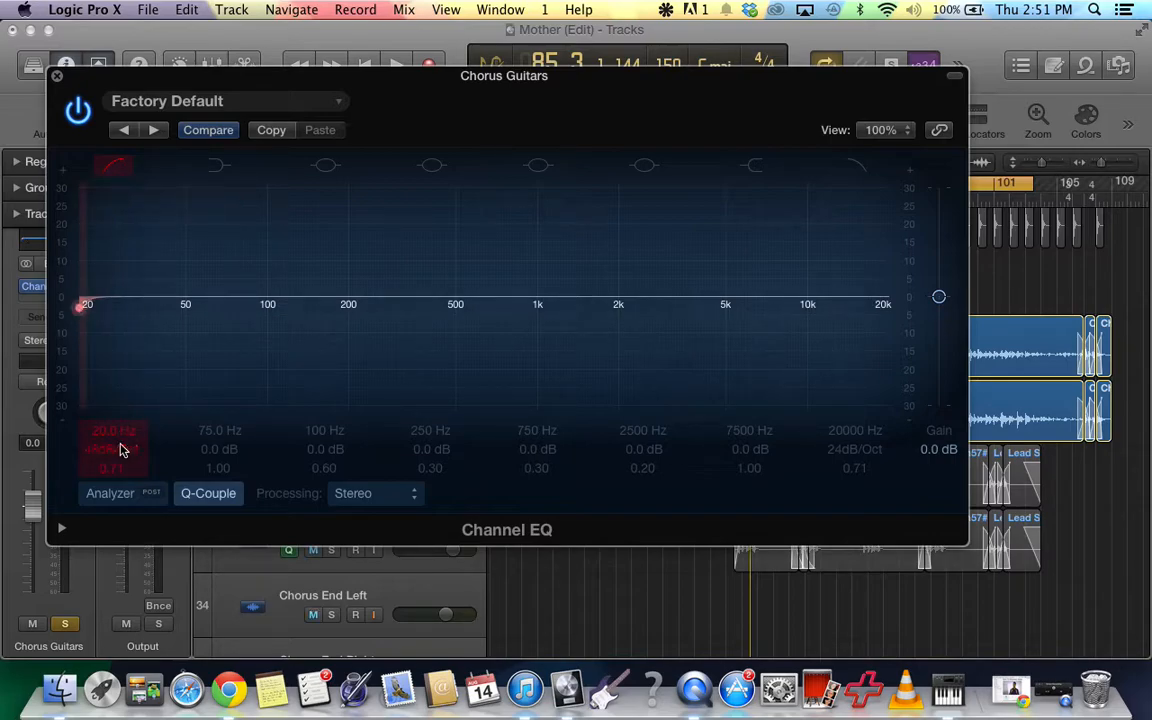
mouse_move(93, 346)
left_mouse_down()
mouse_move(206, 329)
mouse_move(81, 328)
mouse_move(272, 311)
mouse_move(62, 317)
left_mouse_up()
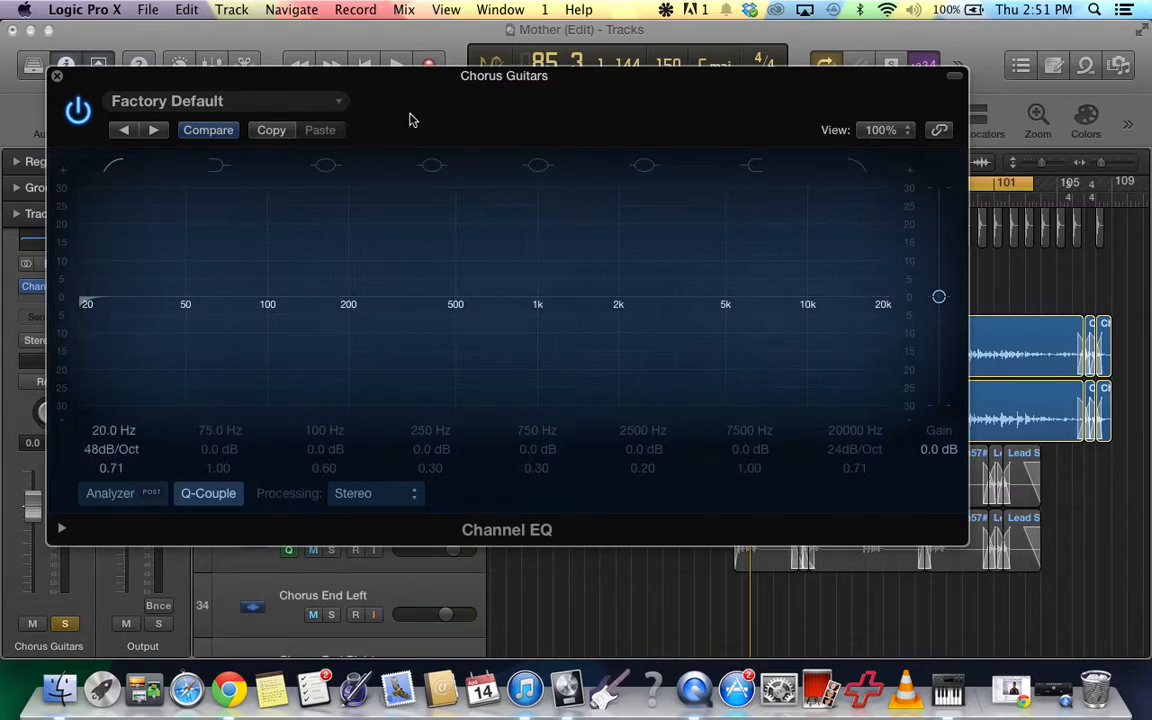
Reposition the Channel EQ window just beneath the timeline ruler, leaving the transport and Chorus Guitars channel strip uncovered.
left_click_drag(405, 118, 468, 69)
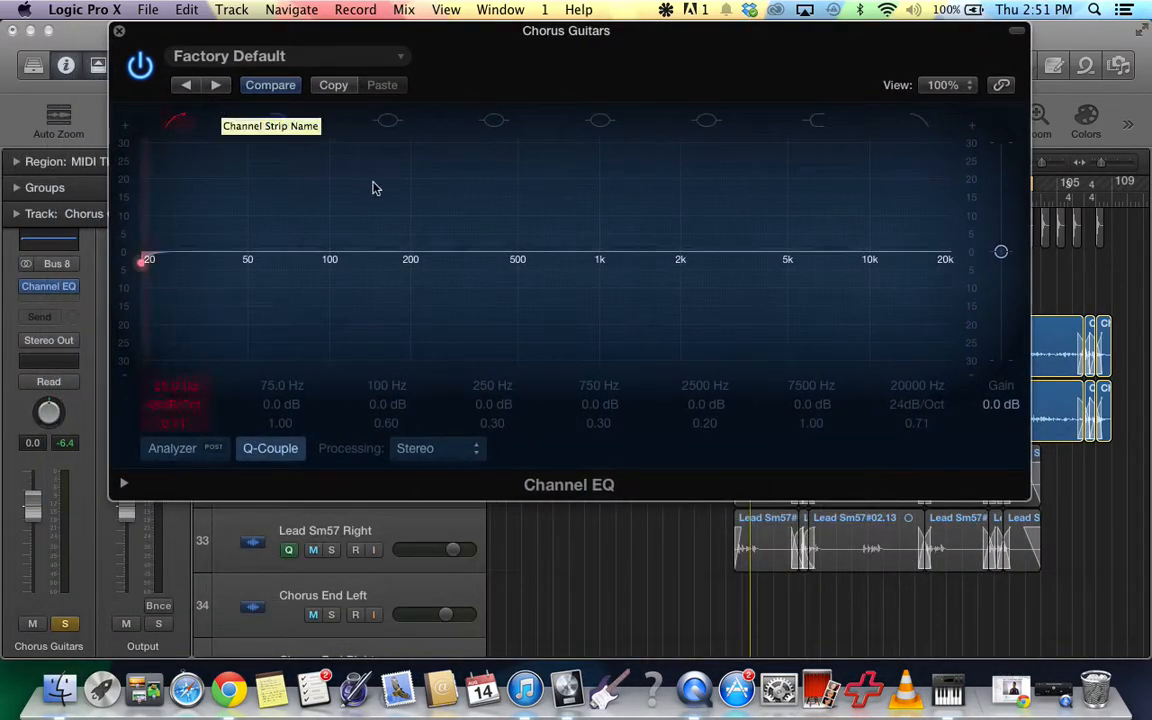
left_click_drag(540, 69, 408, 471)
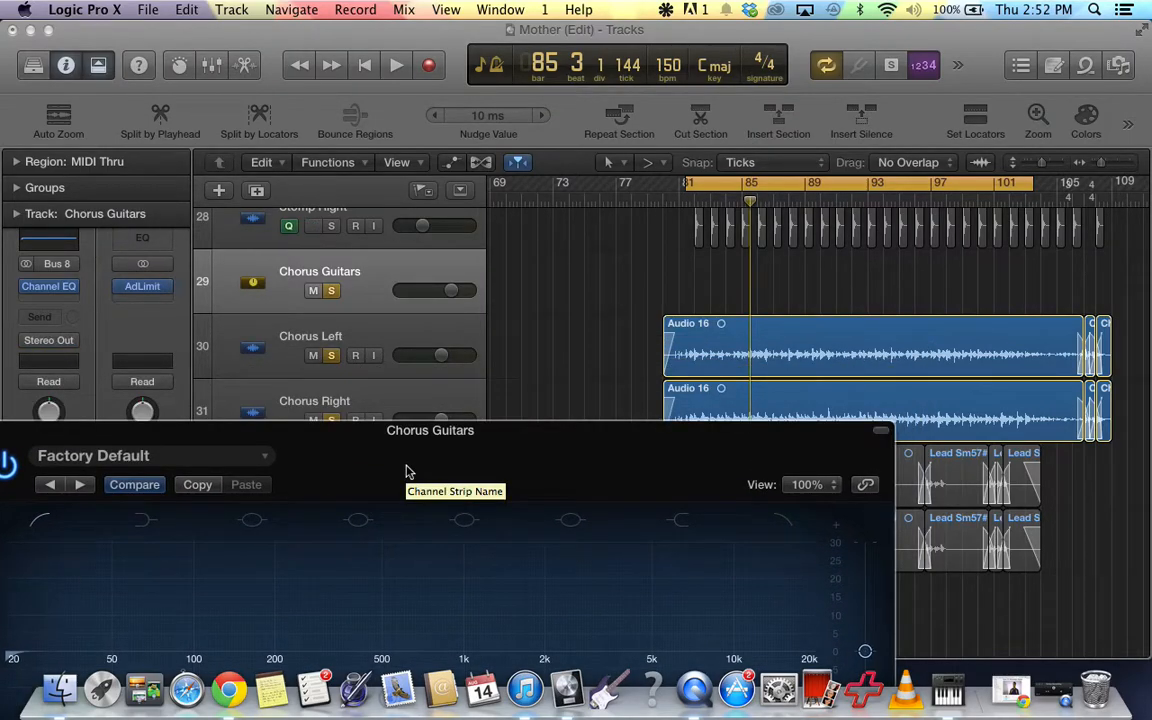
left_click_drag(406, 471, 529, 290)
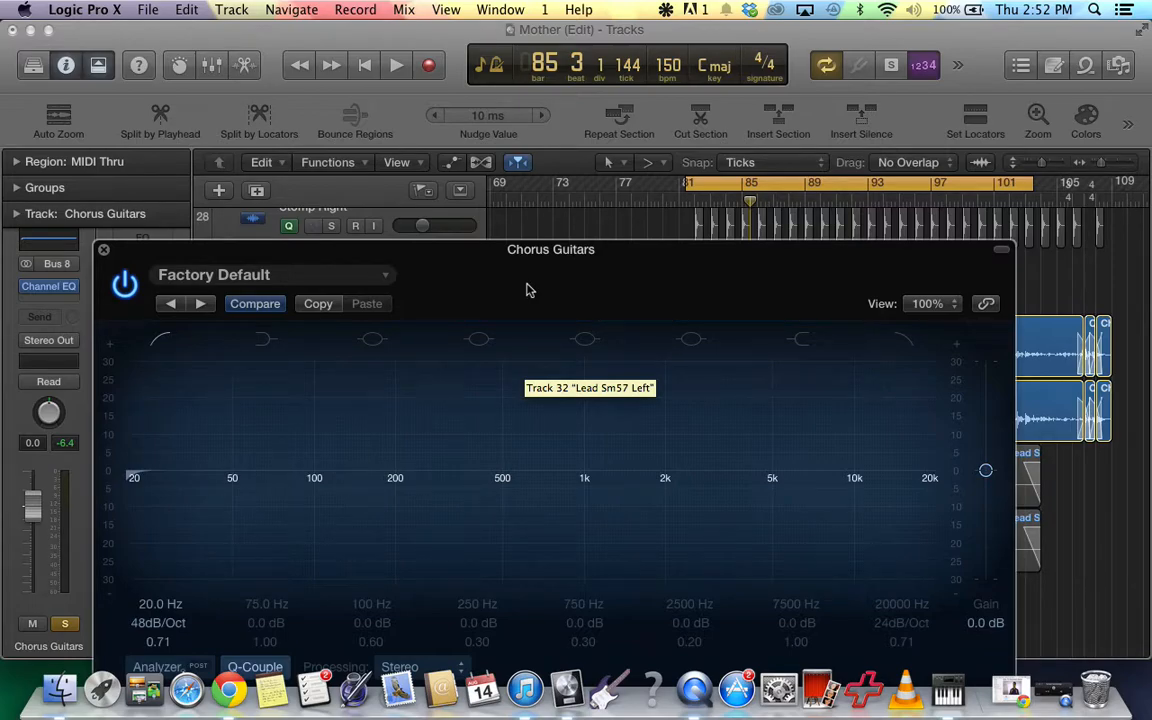
left_click_drag(529, 290, 536, 258)
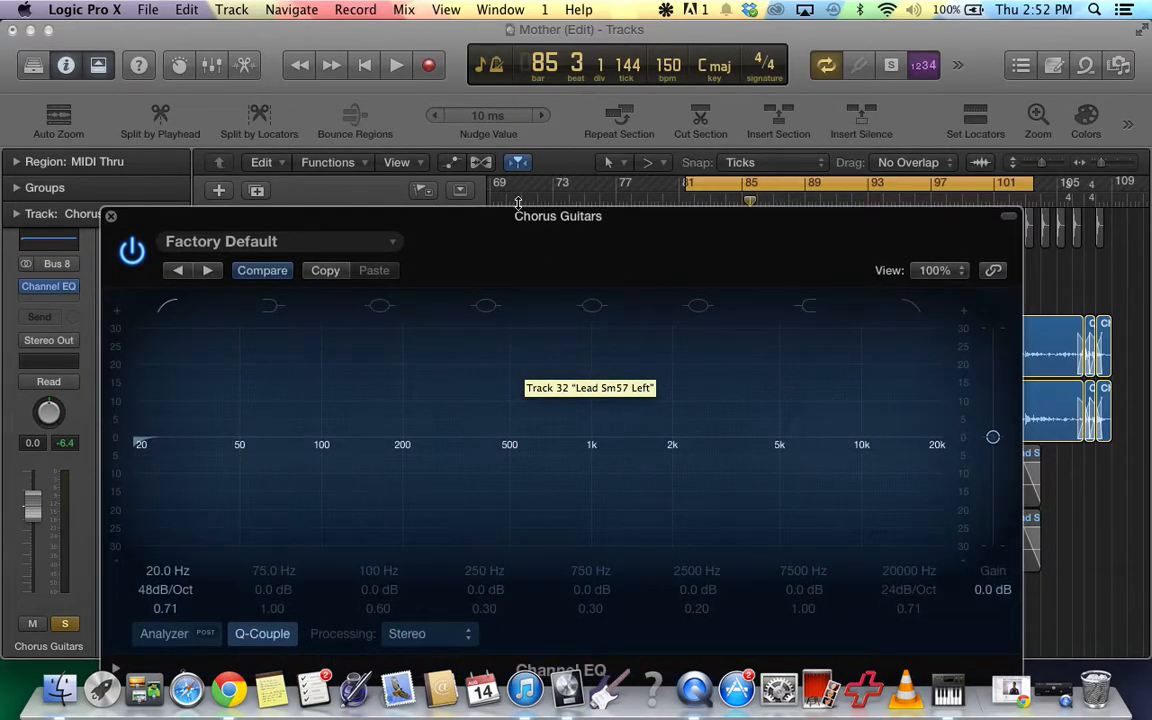
Play the soloed chorus guitars while sweeping the low cut frequency up to about 520 Hz.
key("space")
left_click(168, 306)
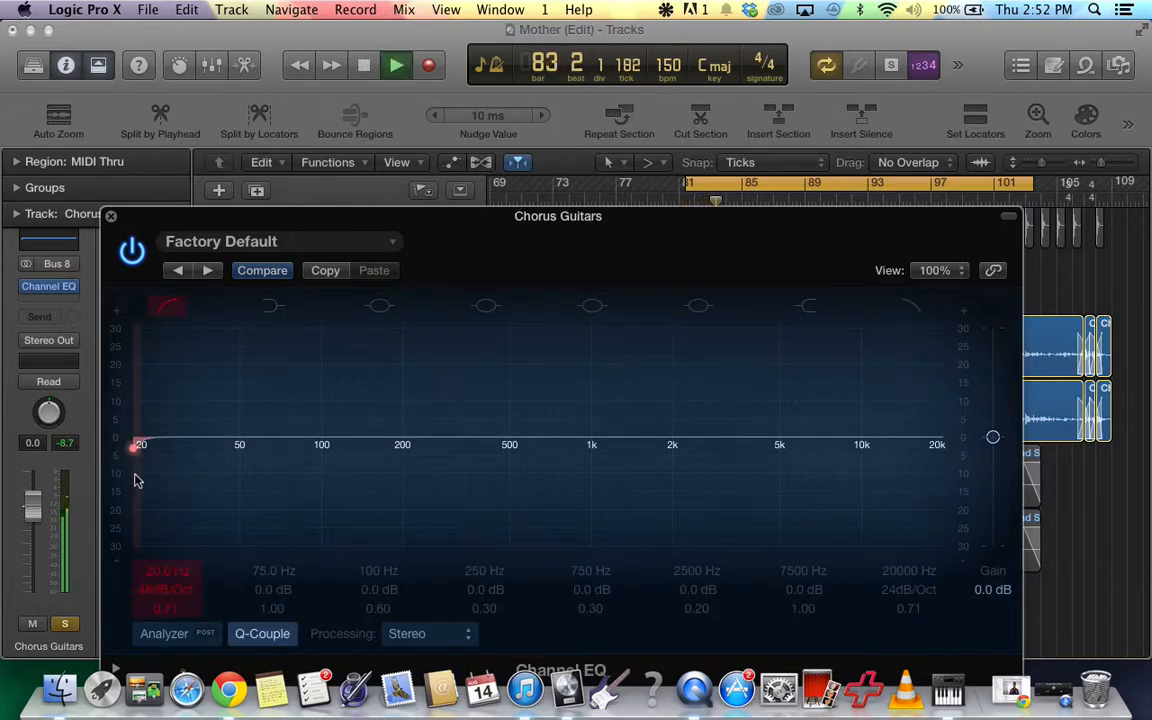
left_click_drag(140, 481, 545, 468)
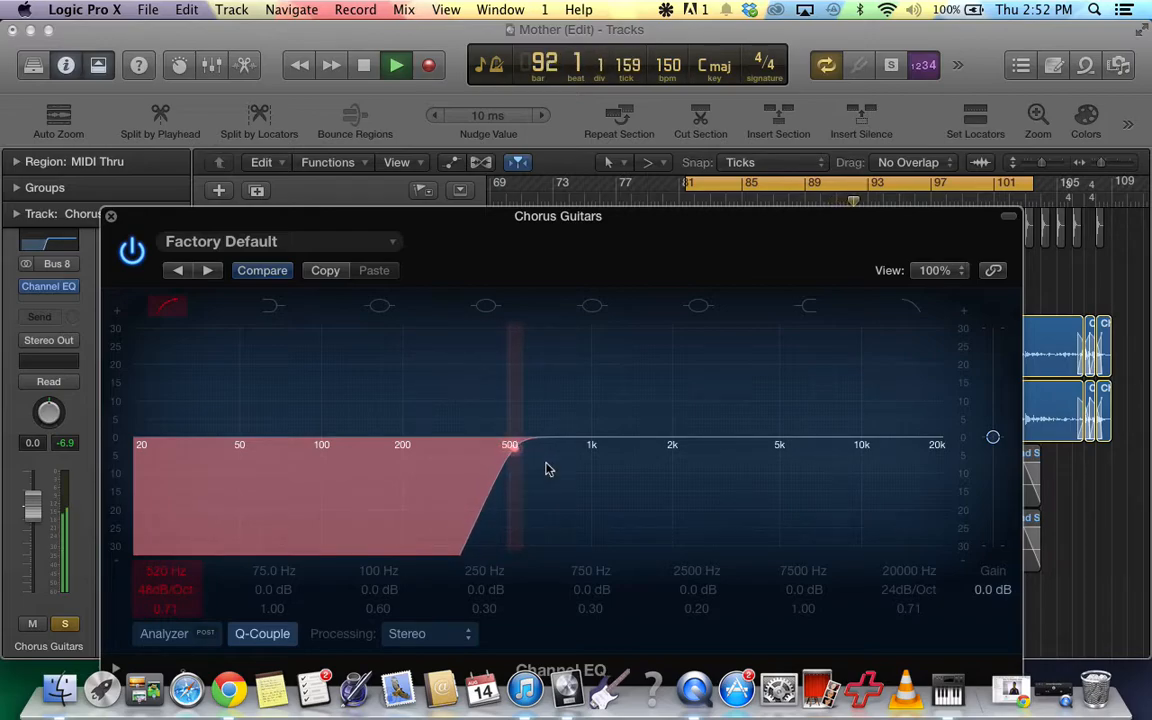
Move the Channel EQ window clear of the chorus tracks and unsolo Chorus Guitars, Chorus Left and Chorus Right.
left_click_drag(546, 468, 546, 468)
left_click_drag(484, 256, 488, 72)
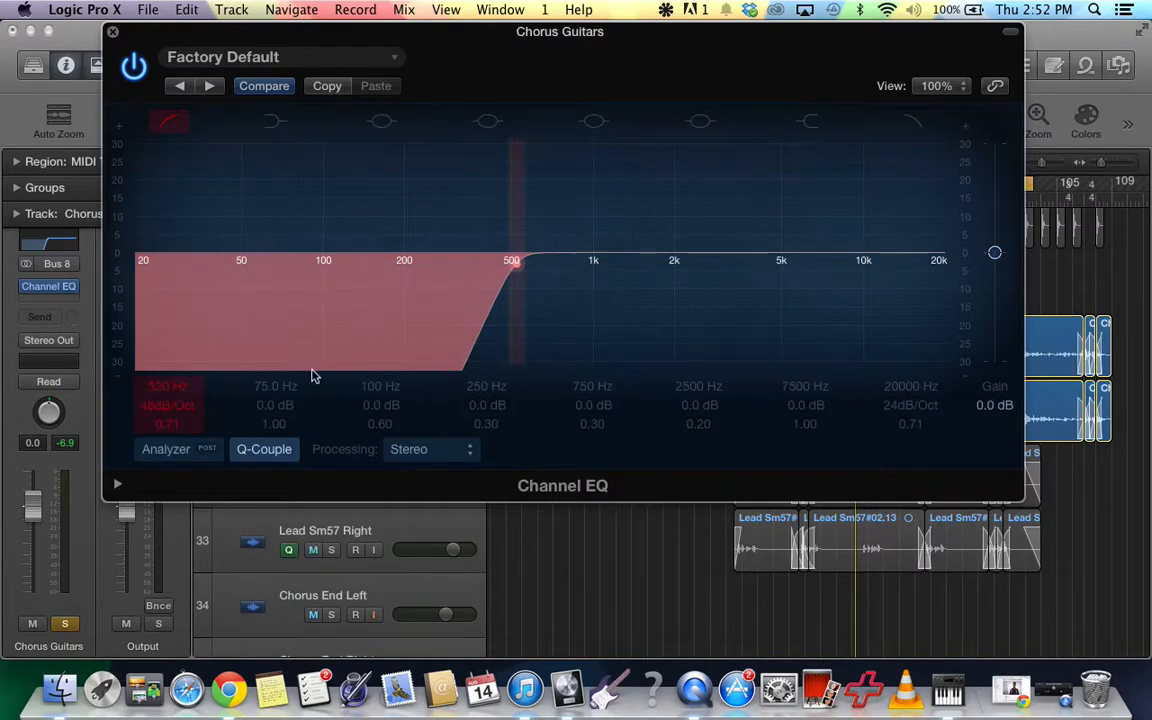
left_click_drag(452, 275, 263, 447)
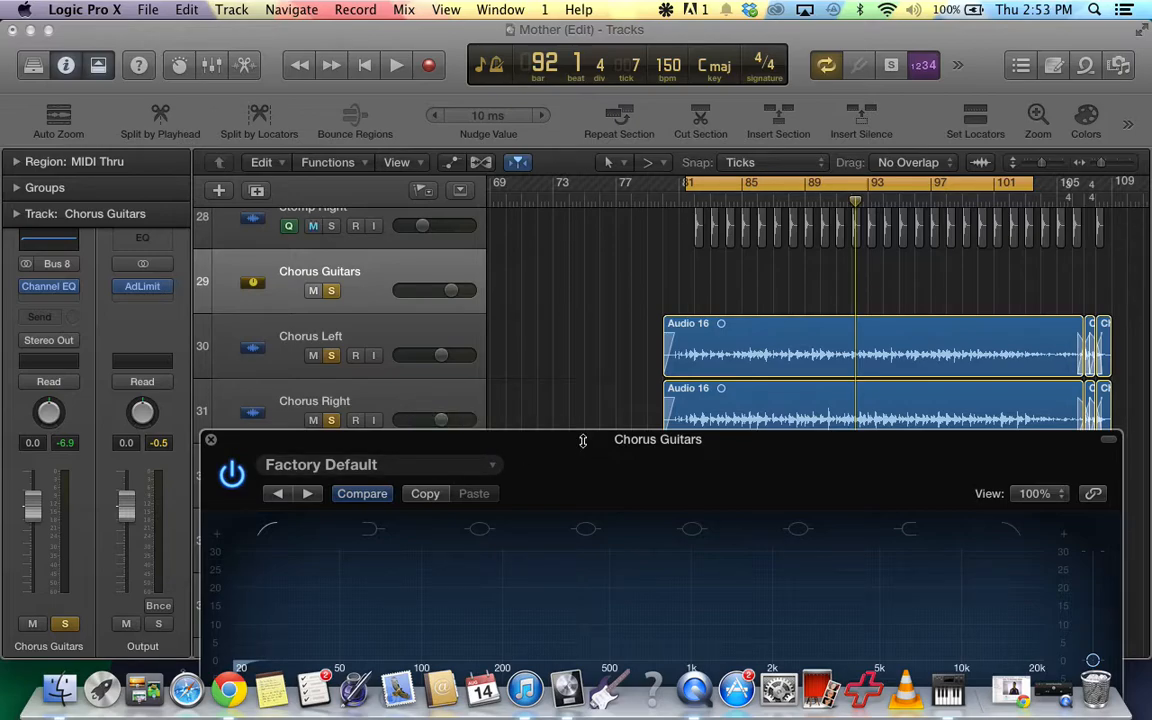
left_click(331, 290)
left_click(330, 347)
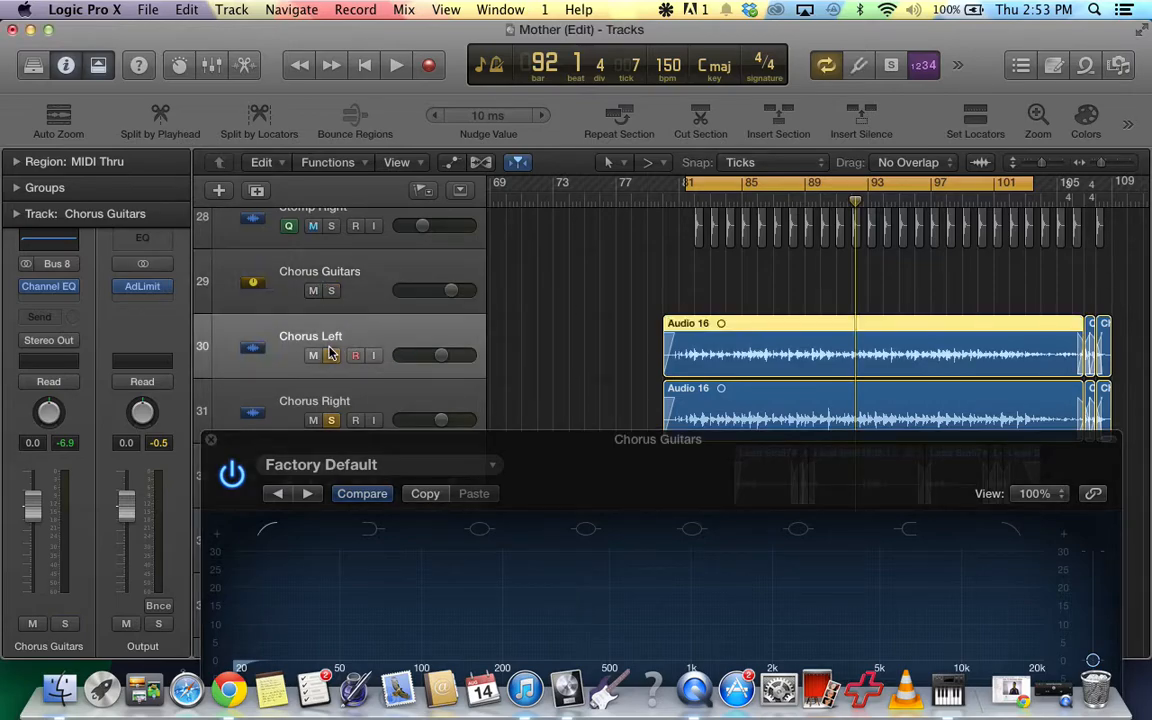
left_click(331, 355)
left_click(333, 420)
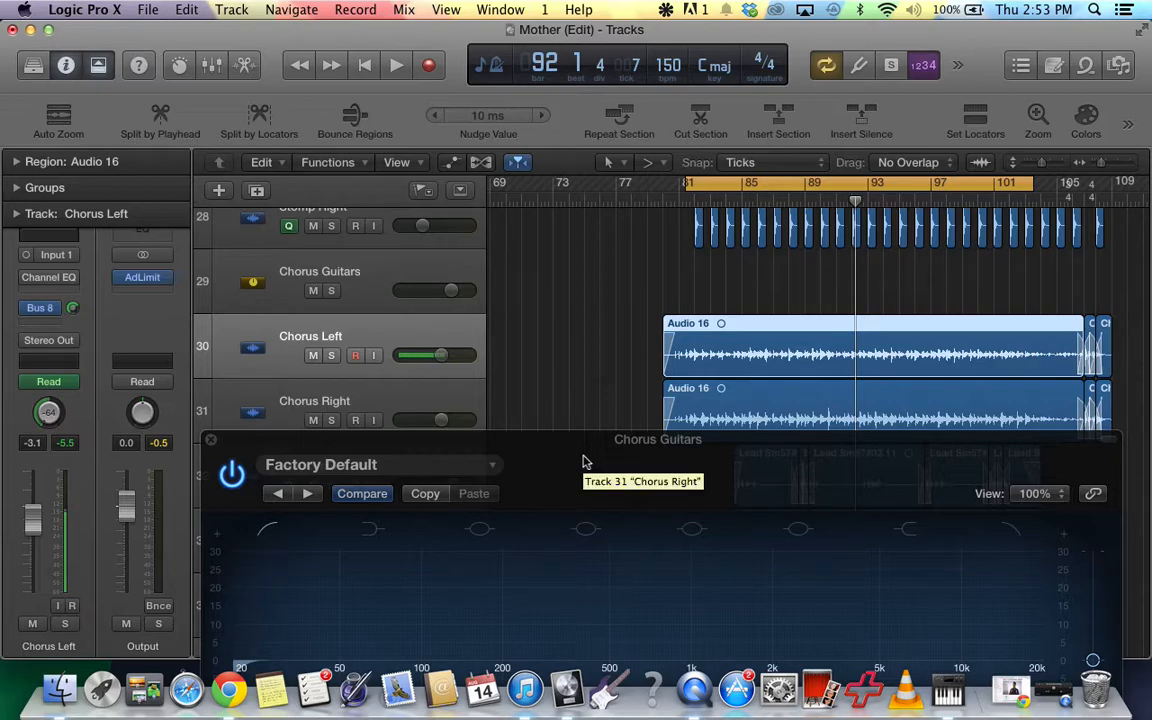
Play the full mix and raise the Chorus Guitars low cut frequency to about 99 Hz.
key("space")
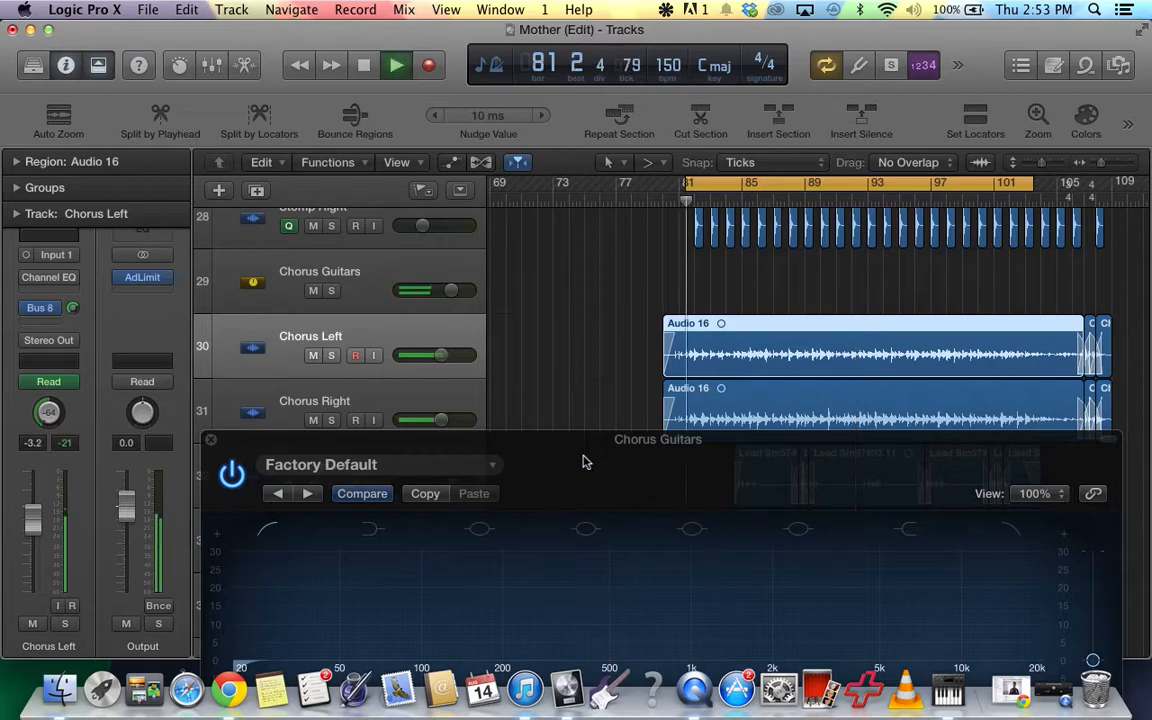
left_click_drag(573, 465, 536, 173)
left_click(232, 236)
left_click(236, 236)
left_click(233, 236)
left_click_drag(209, 442, 405, 421)
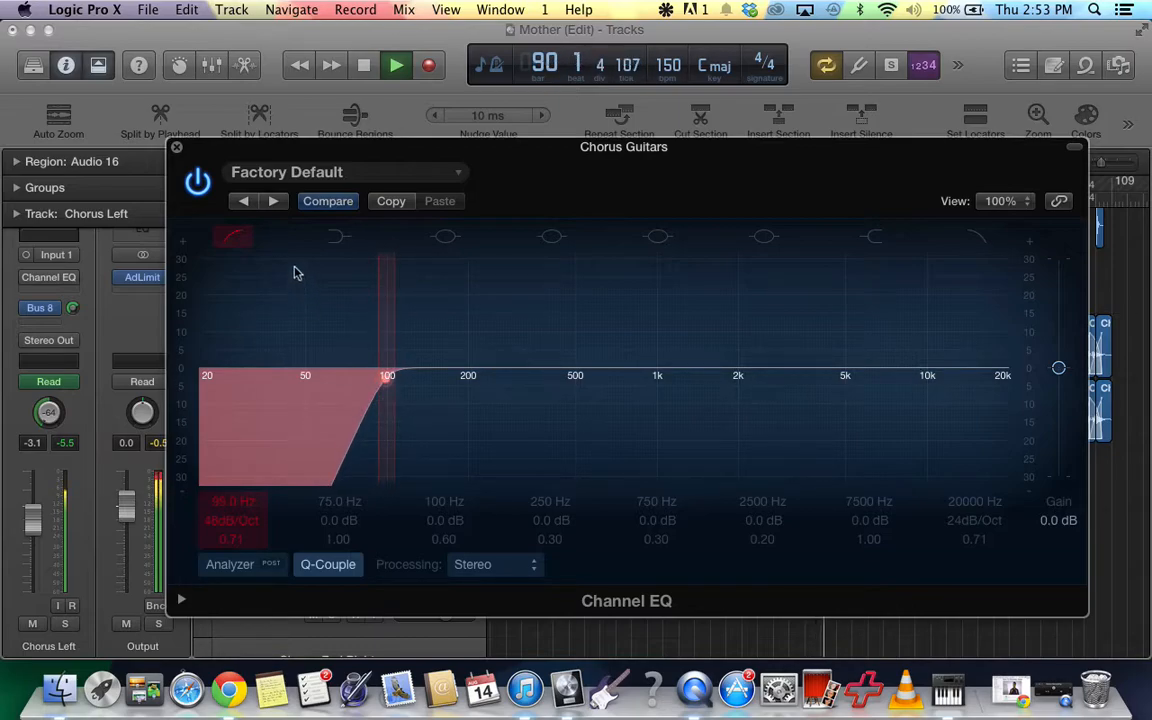
Compare the playing mix with the low cut band off and on, and set its frequency to 100 Hz.
left_click(234, 237)
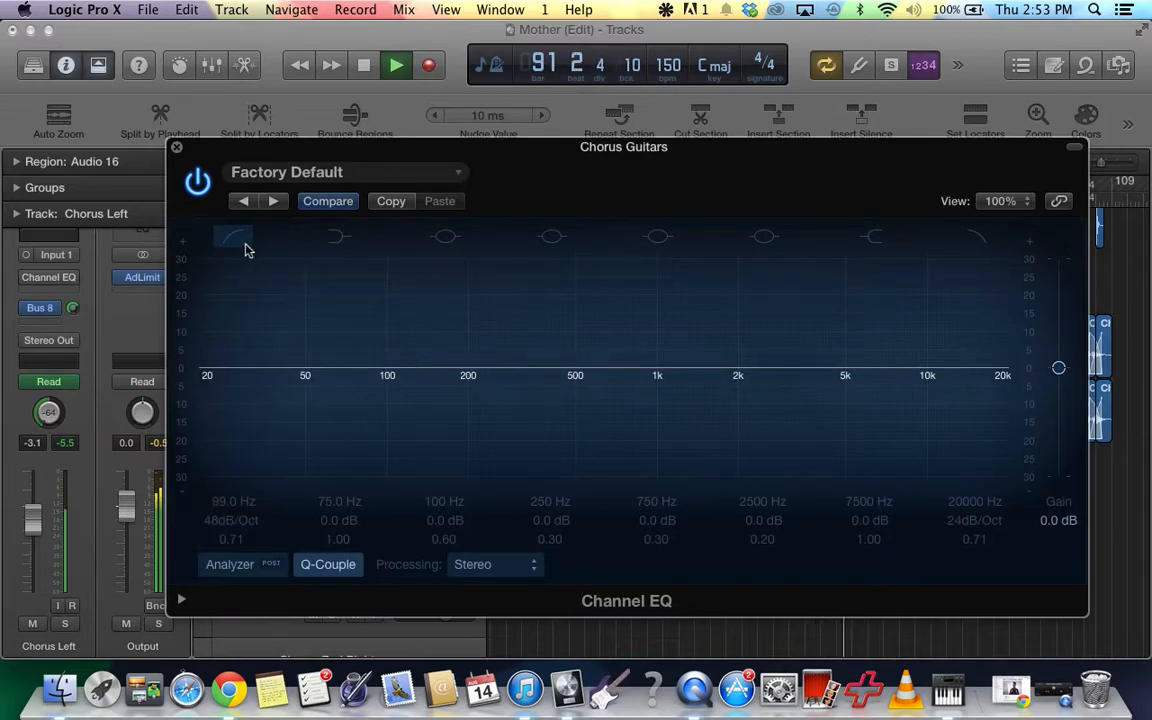
left_click(236, 236)
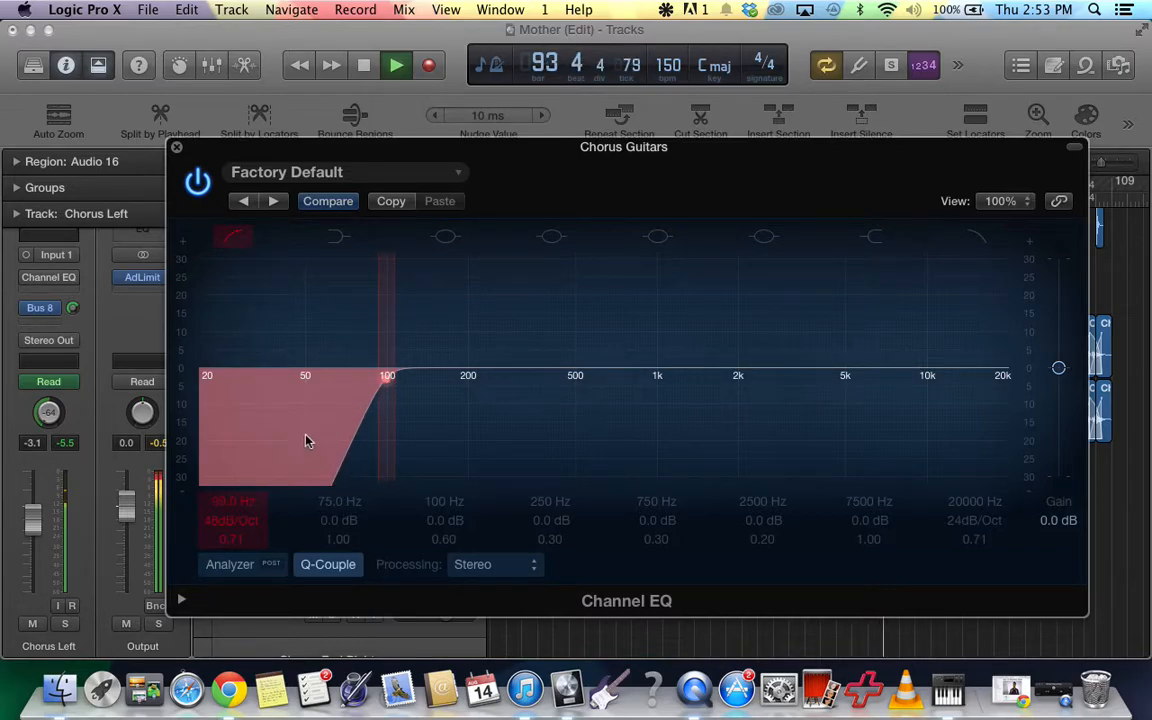
left_click_drag(306, 436, 308, 436)
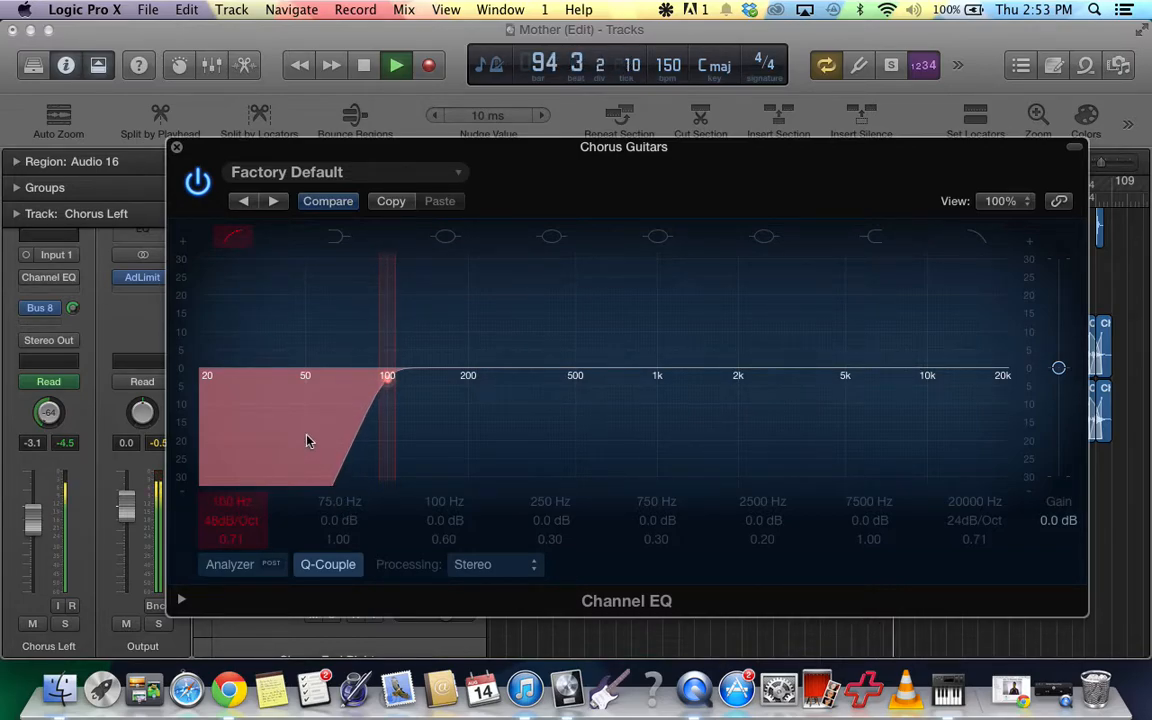
left_click(230, 238)
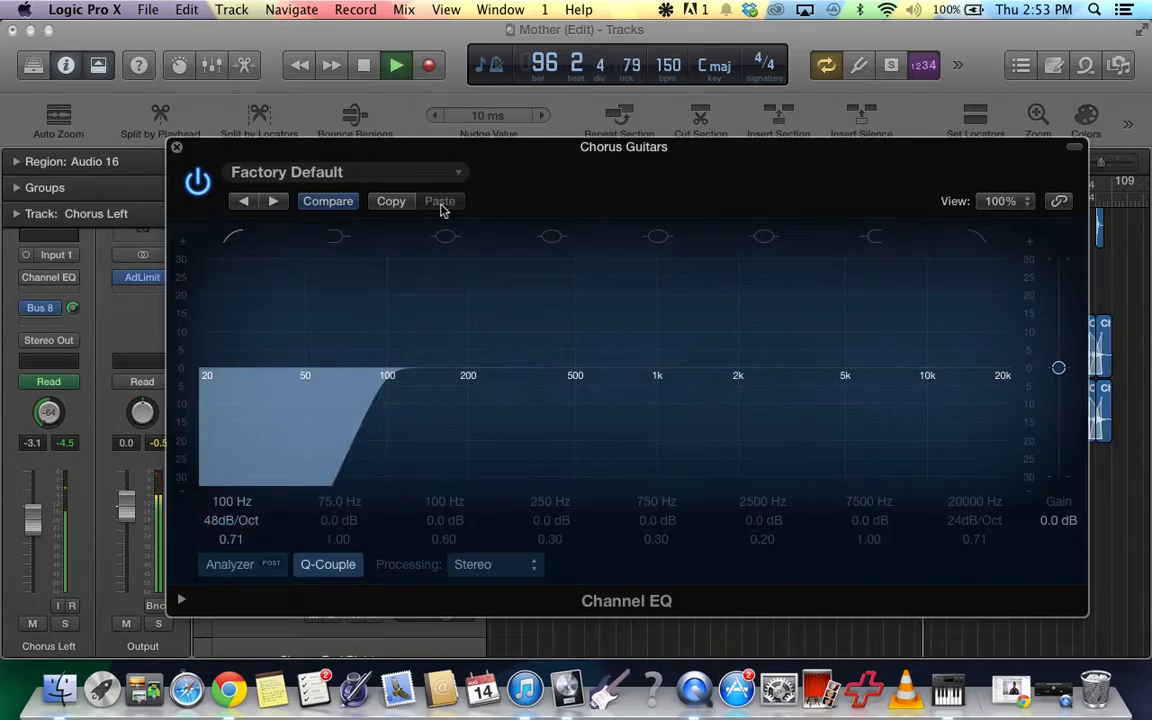
key("space")
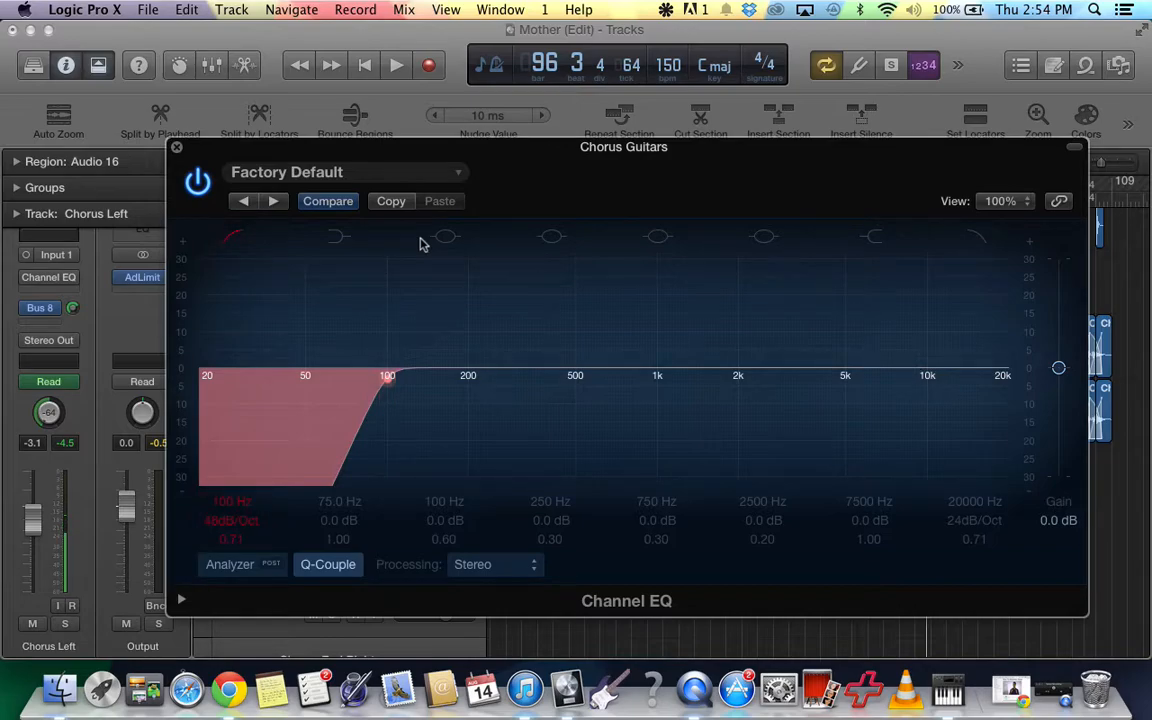
Play the full mix from the cycle start and compare it with the Chorus Guitars Channel EQ bypassed and active.
key("space")
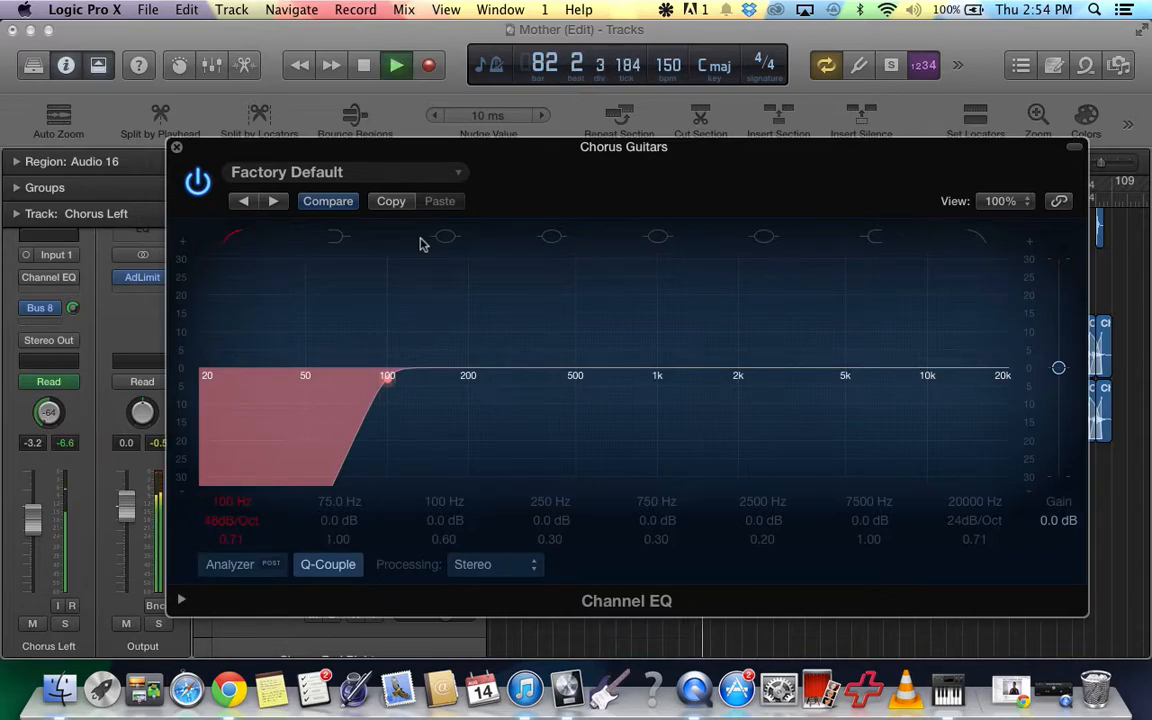
left_click(197, 182)
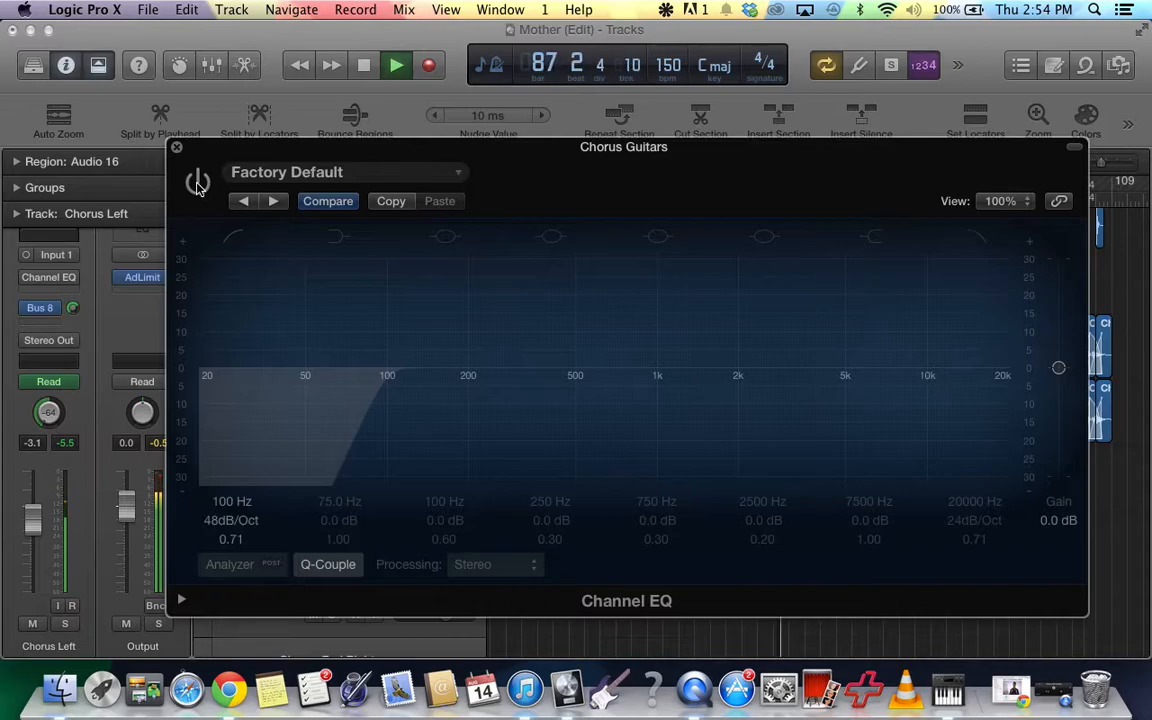
left_click(197, 182)
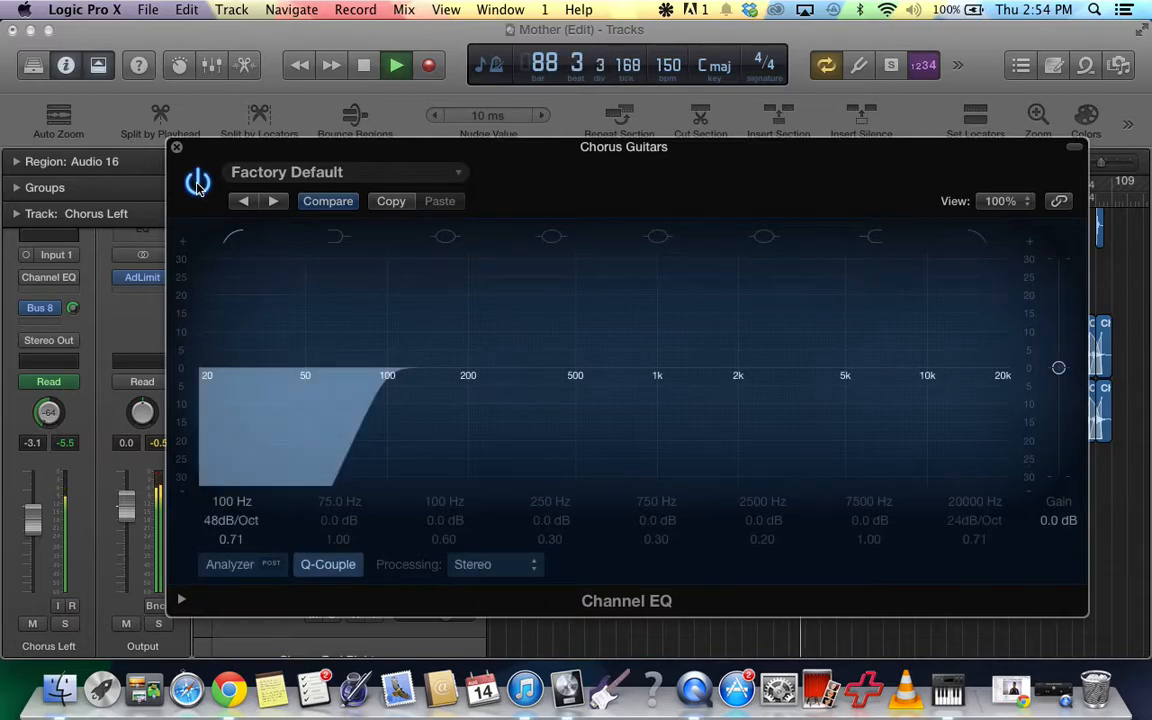
left_click(197, 182)
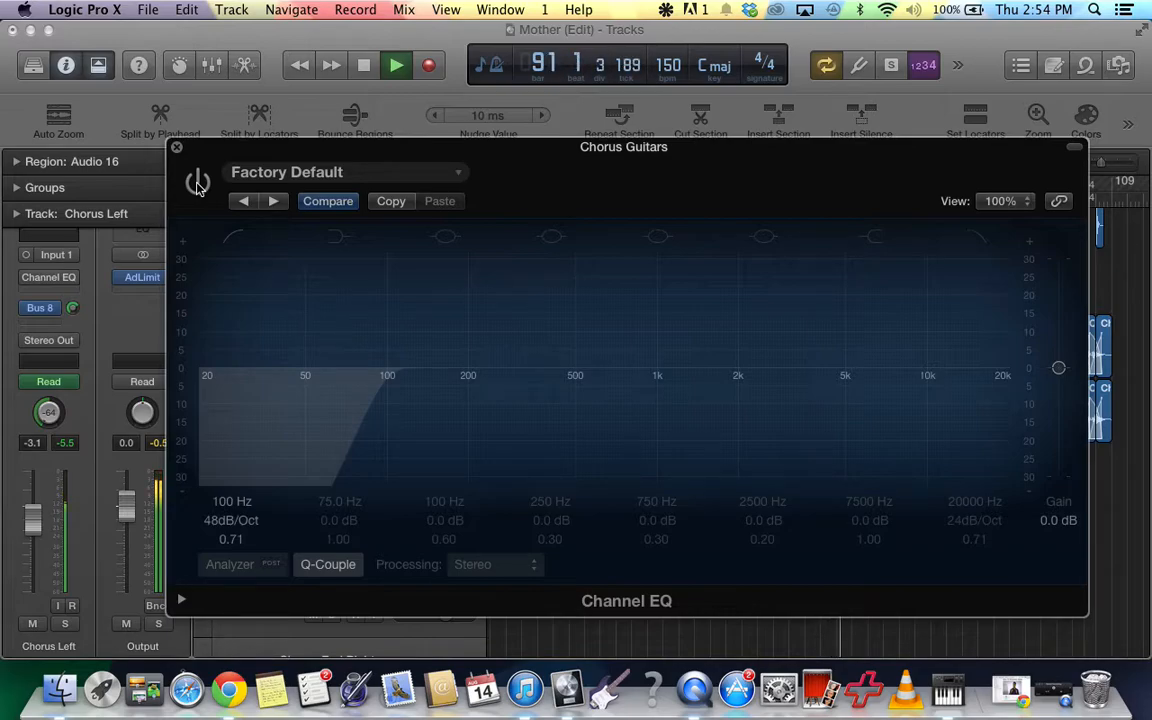
left_click(197, 182)
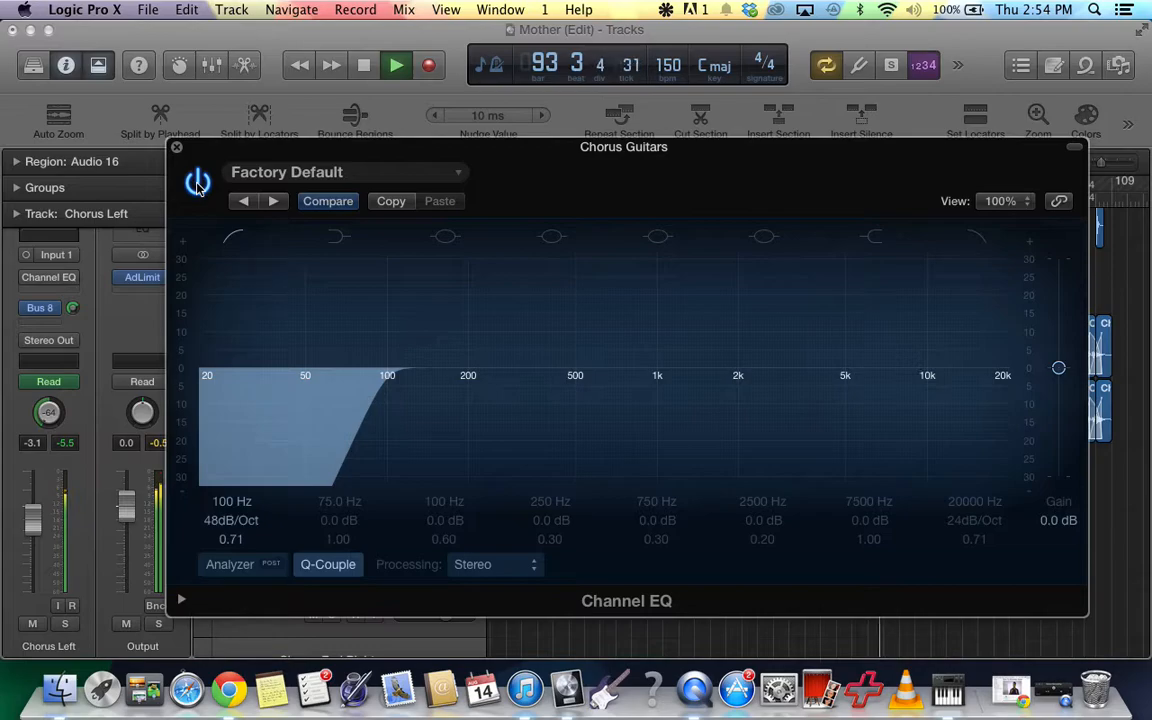
left_click(362, 65)
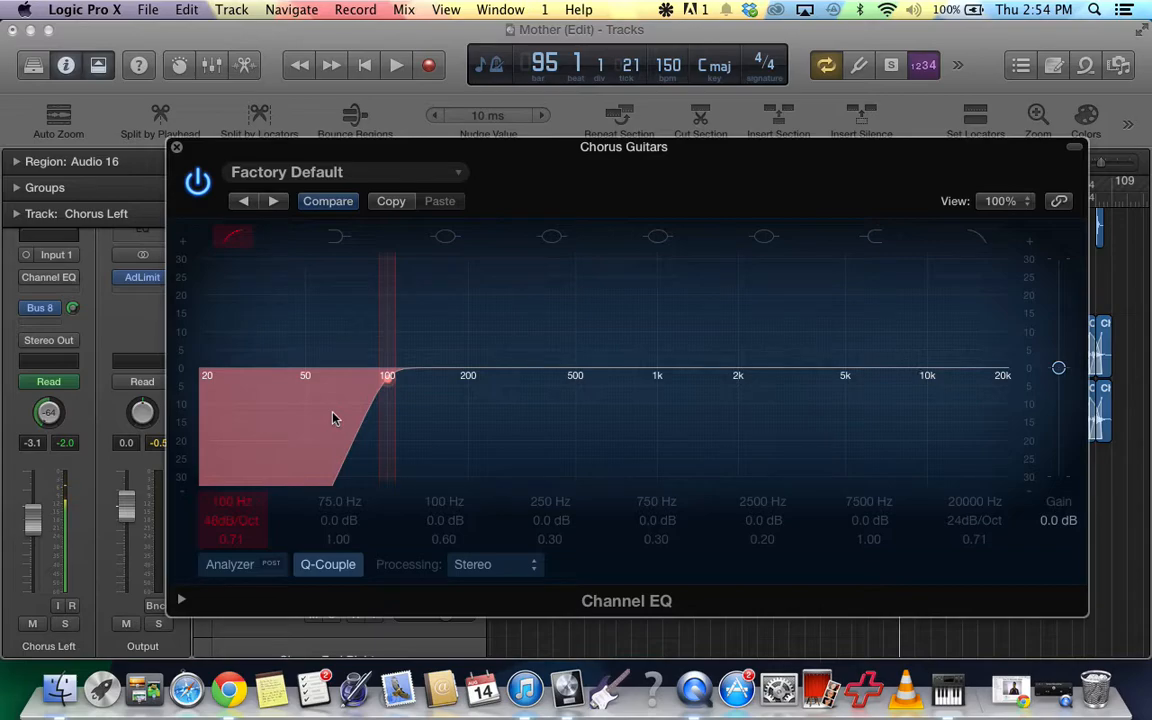
Lower the low cut frequency to 94 Hz and solo the Chorus Guitars, Chorus Left and Chorus Right tracks.
left_click_drag(334, 418, 323, 414)
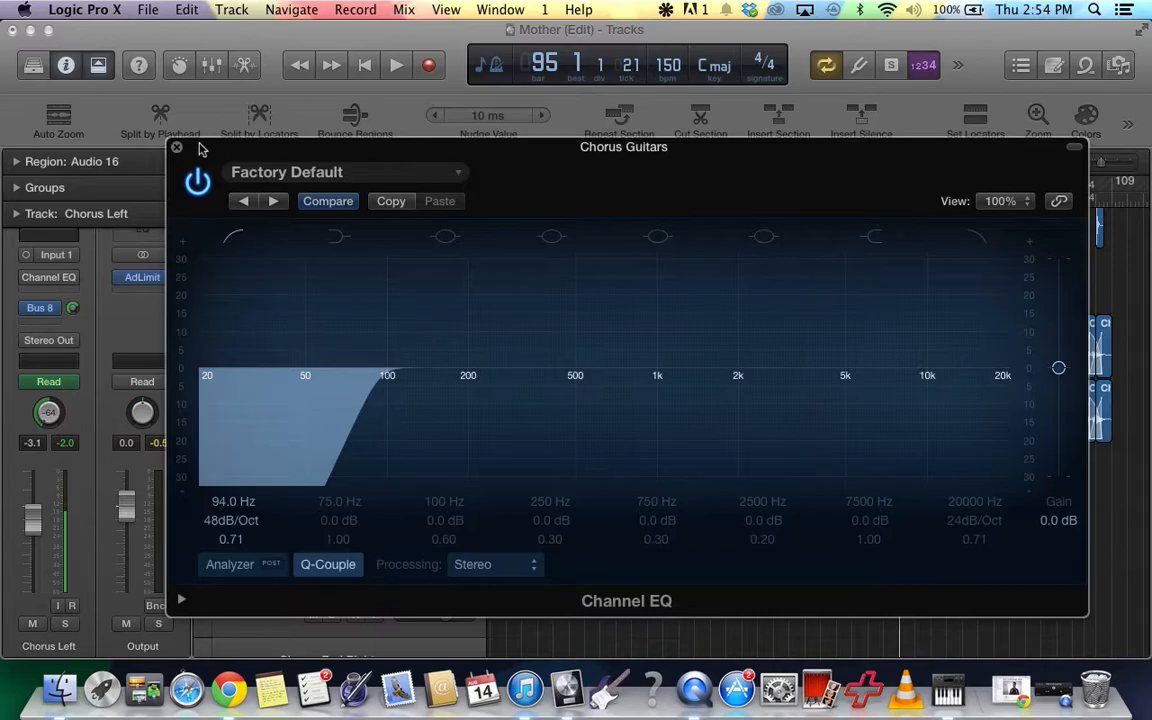
left_click_drag(200, 148, 574, 178)
left_click_drag(333, 291, 331, 408)
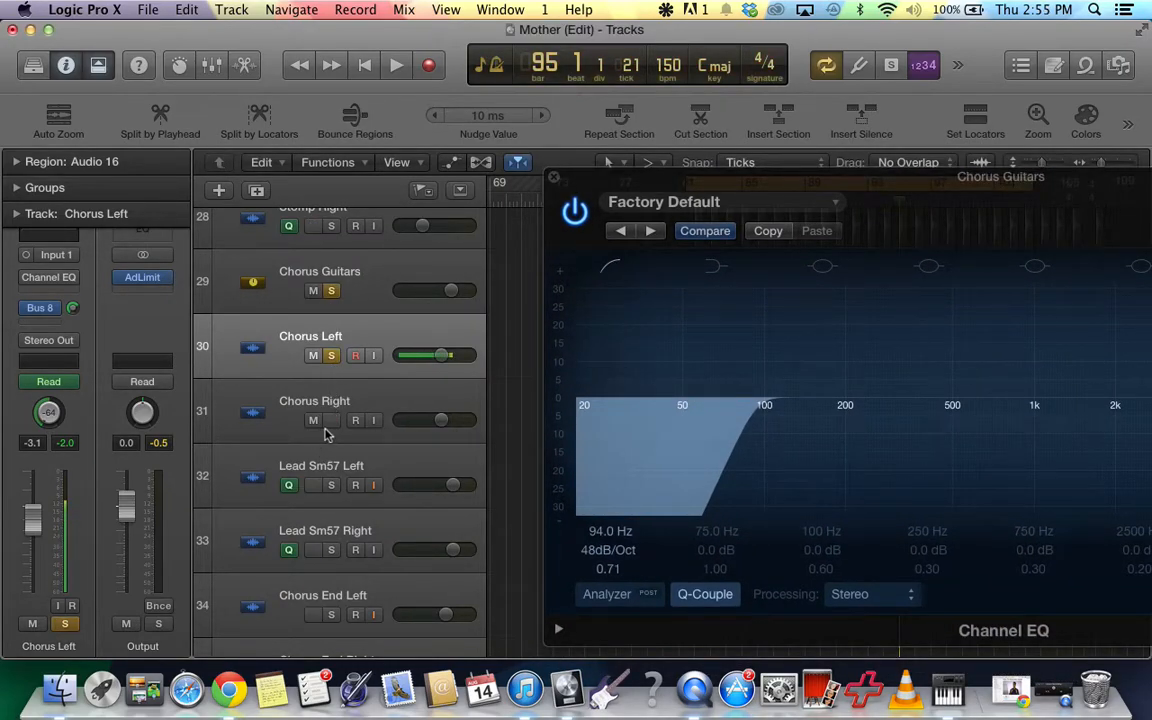
Play the soloed chorus guitars and compare their sound with the Channel EQ bypassed and active.
key("space")
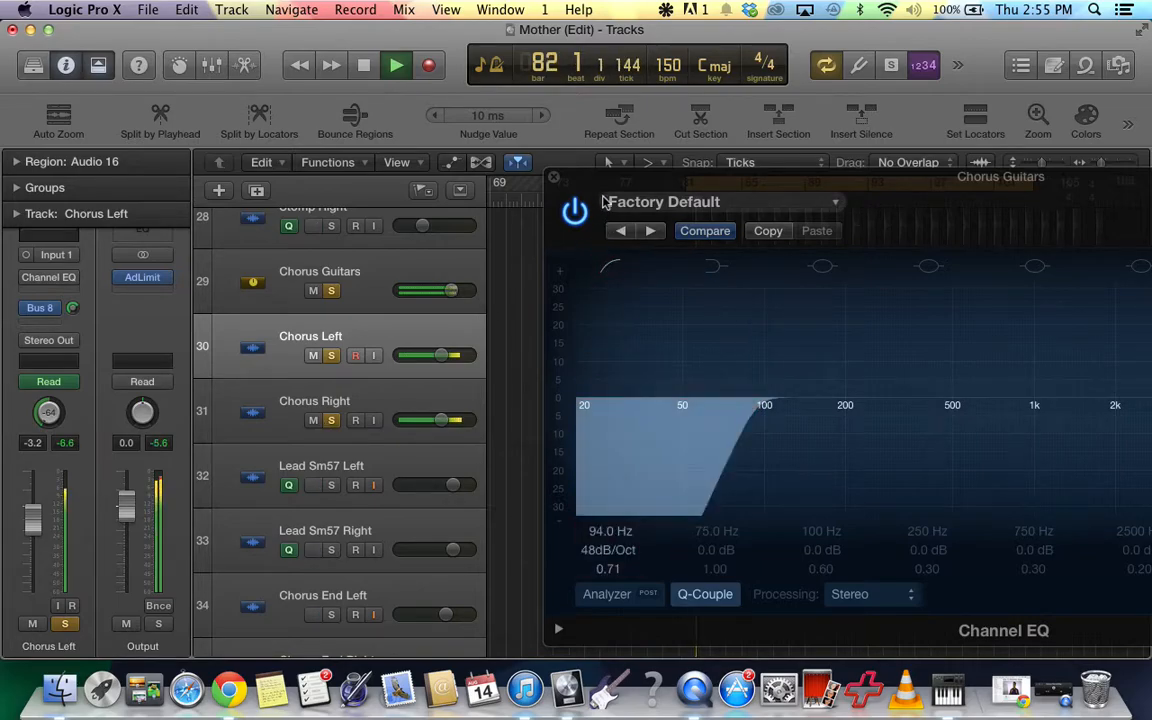
left_click_drag(590, 194, 470, 112)
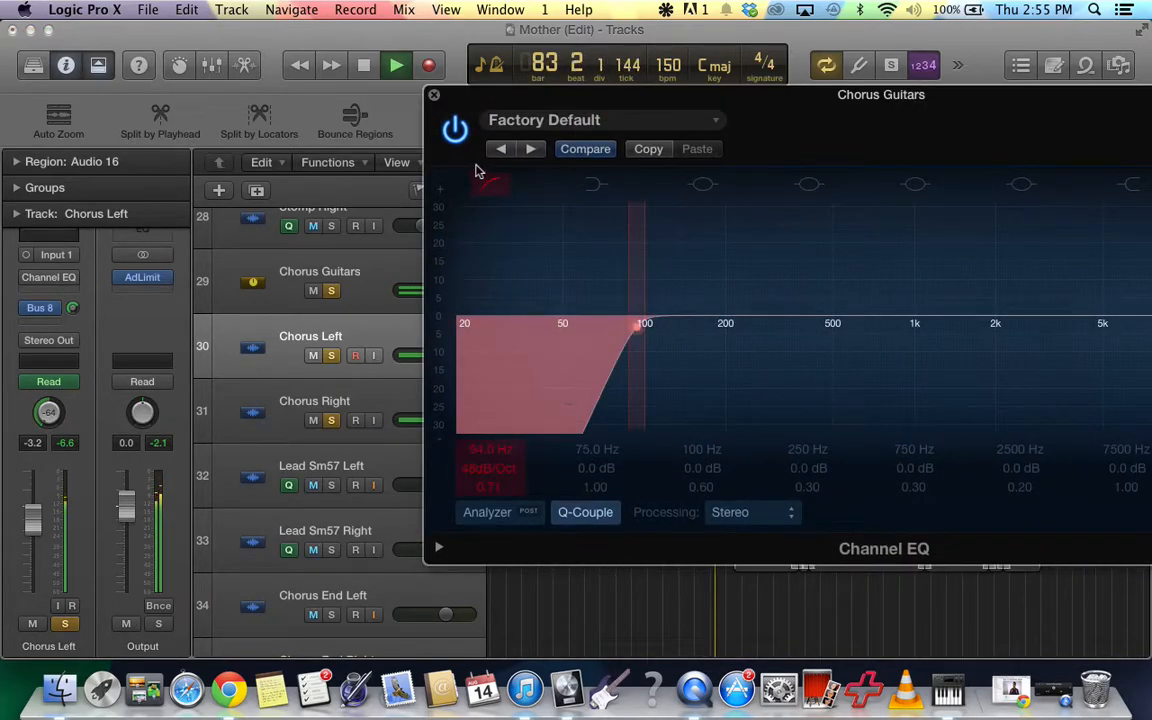
left_click(455, 130)
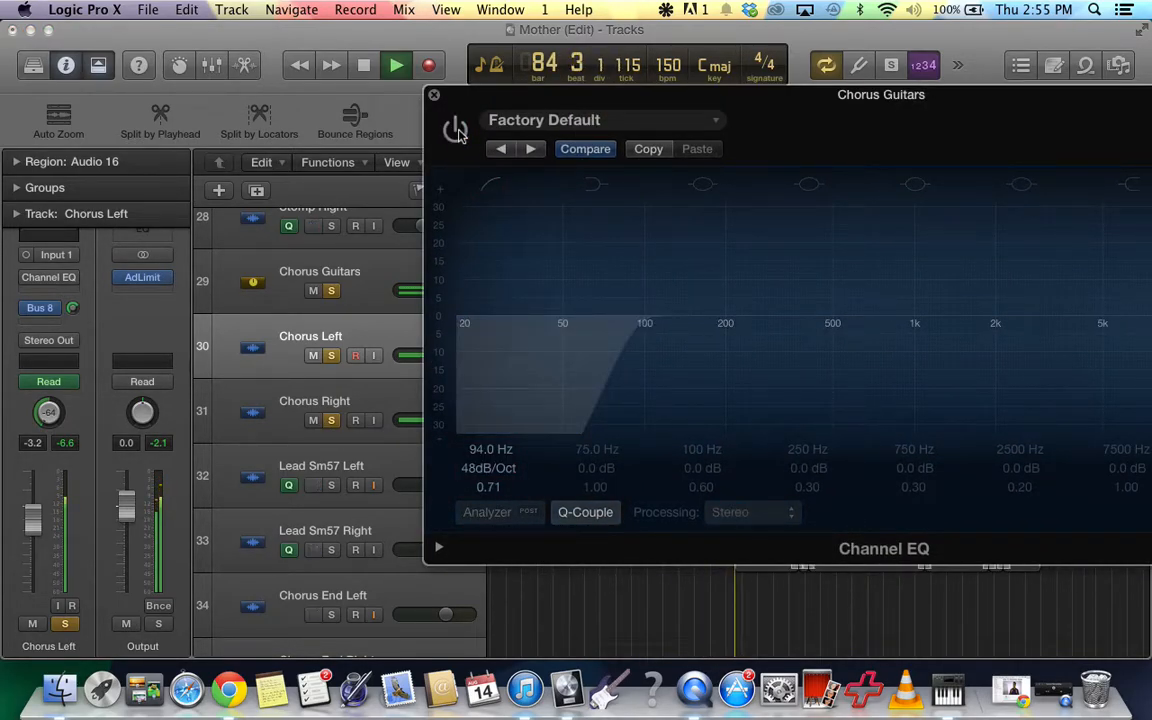
left_click(455, 130)
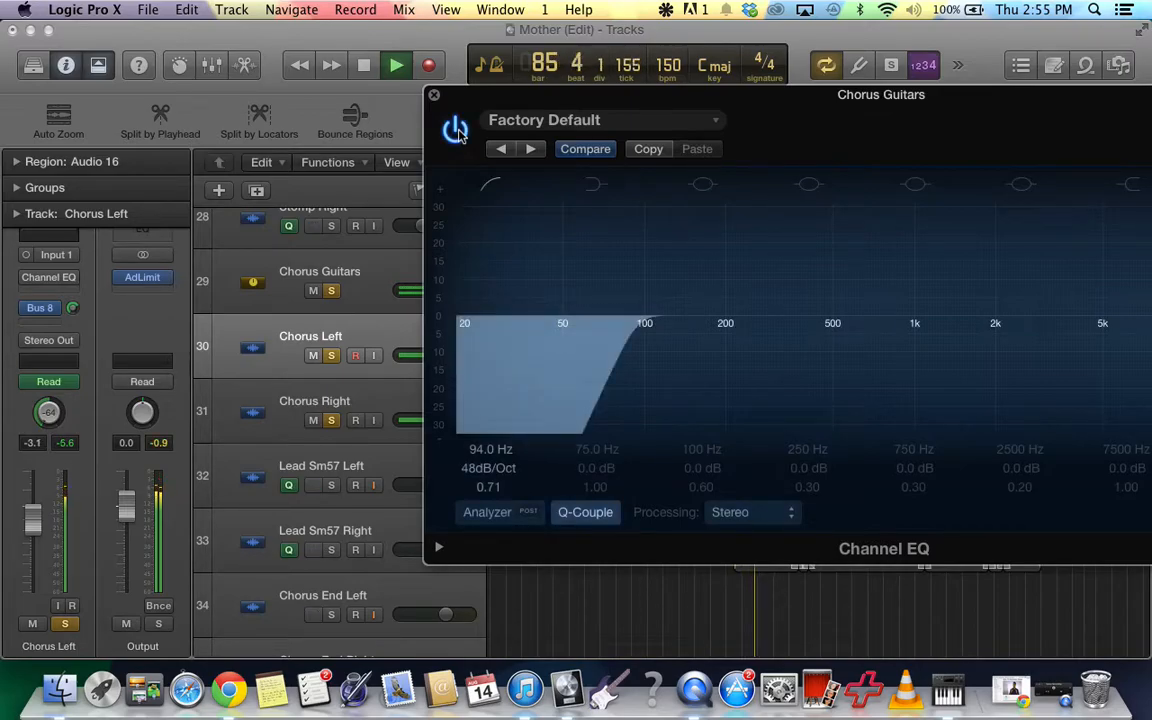
left_click(455, 130)
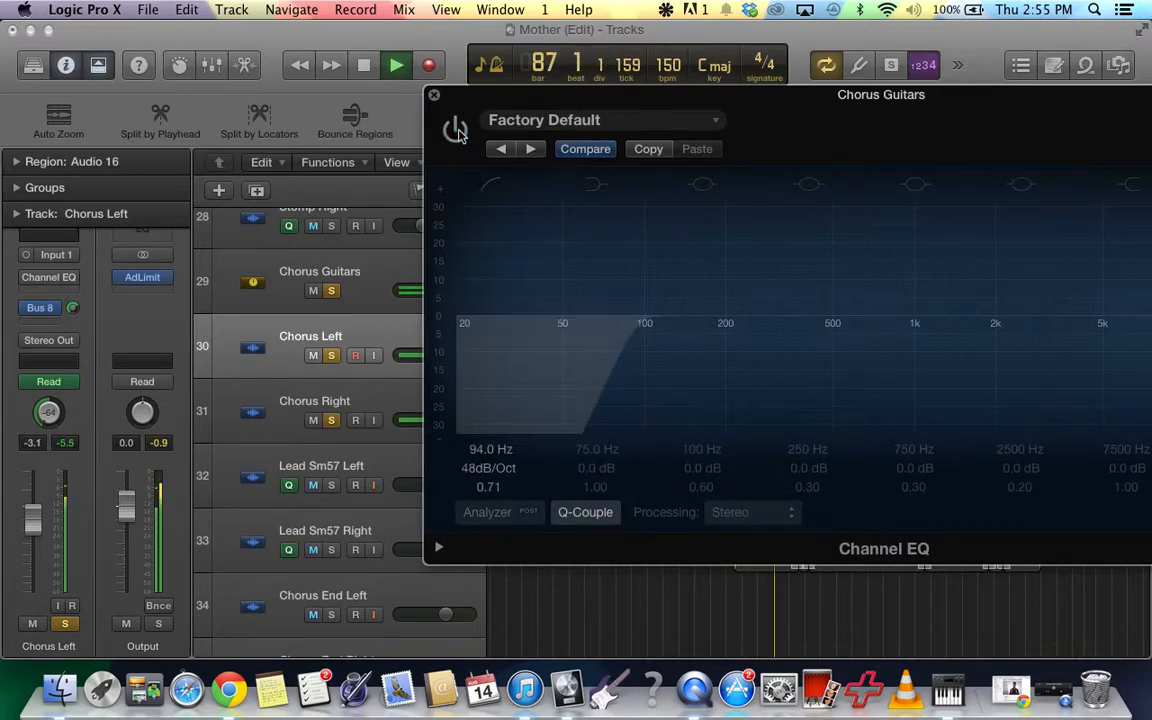
left_click(455, 130)
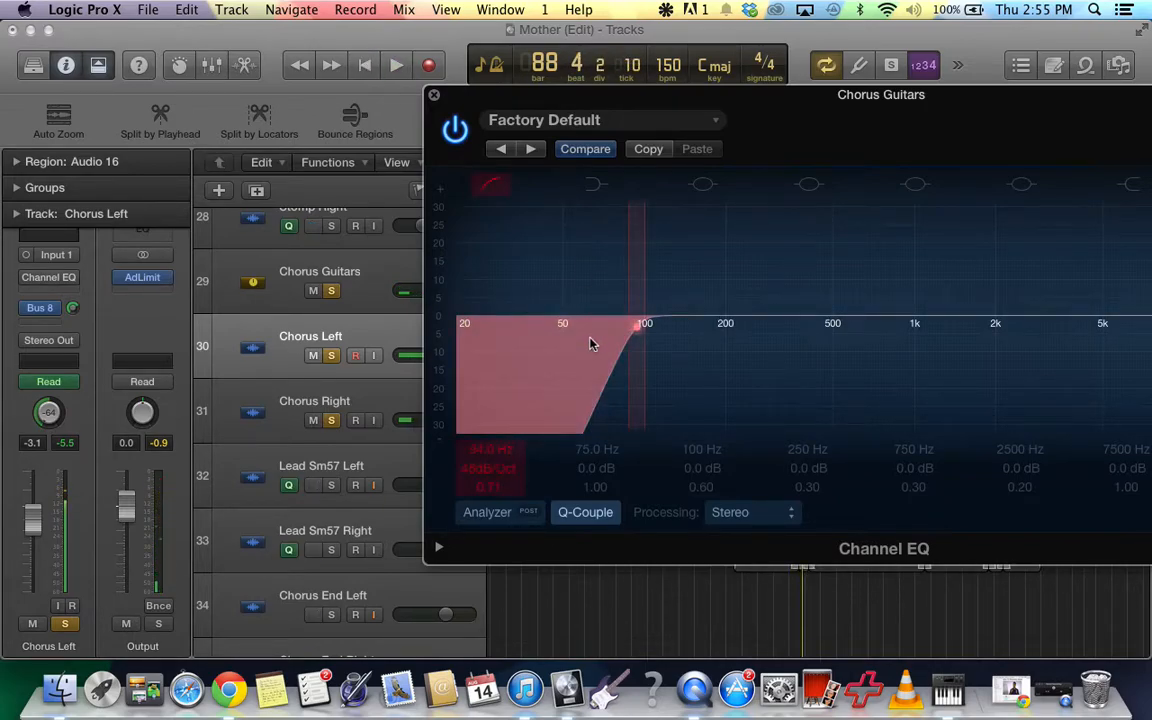
Set the low cut frequency to 81 Hz and compare the soloed guitars with the Channel EQ bypassed and active.
left_click_drag(591, 337, 573, 347)
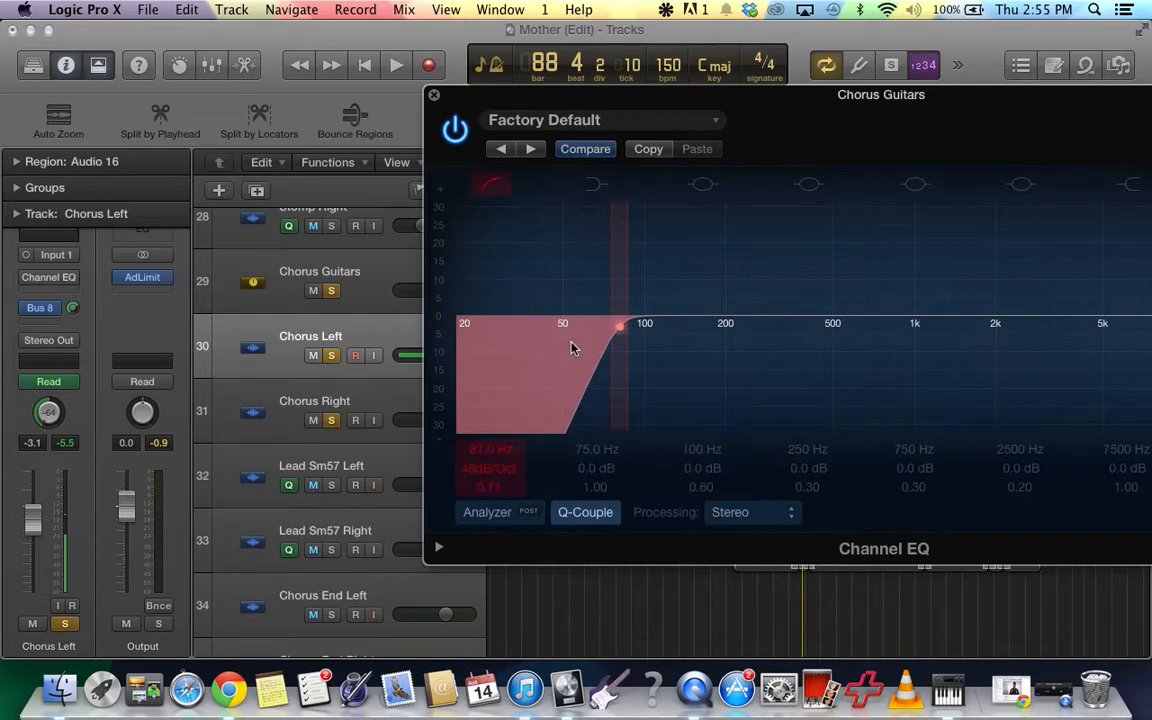
key("space")
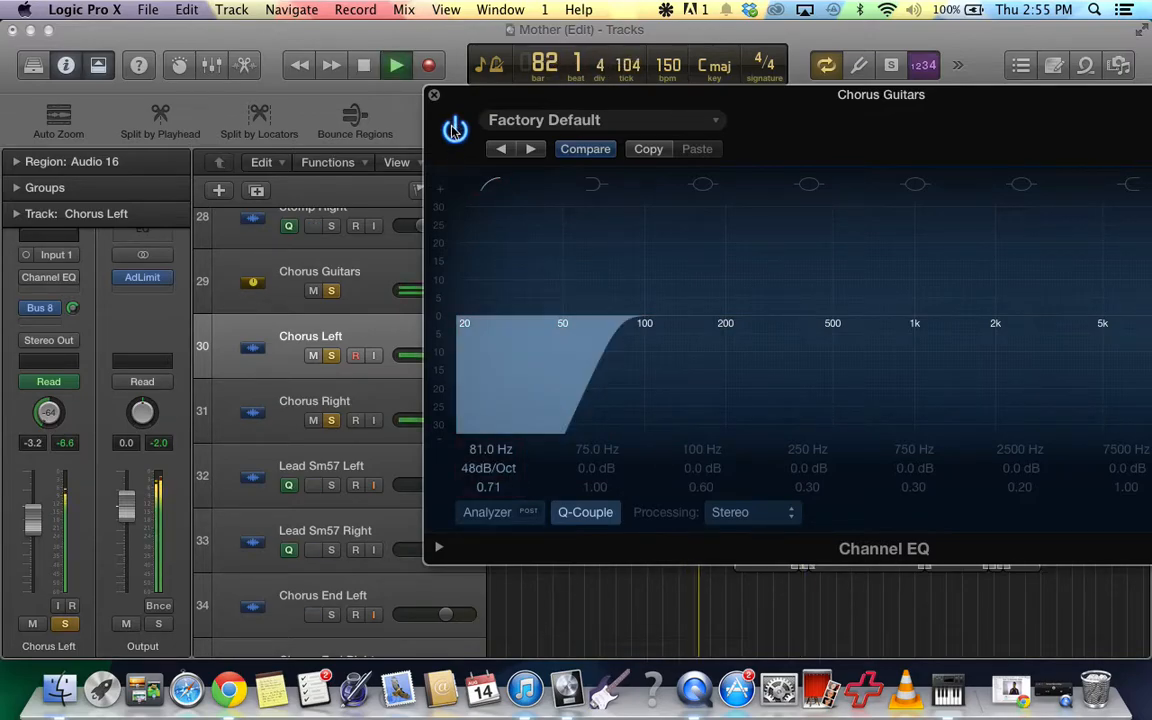
left_click(454, 130)
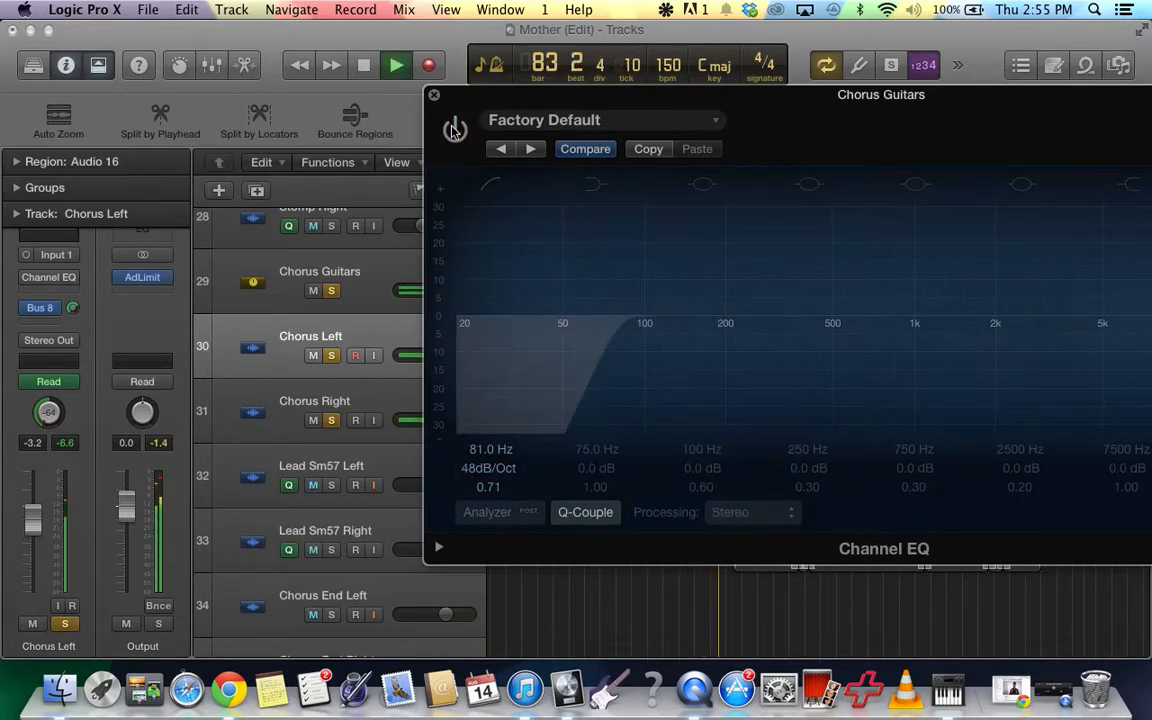
left_click(454, 130)
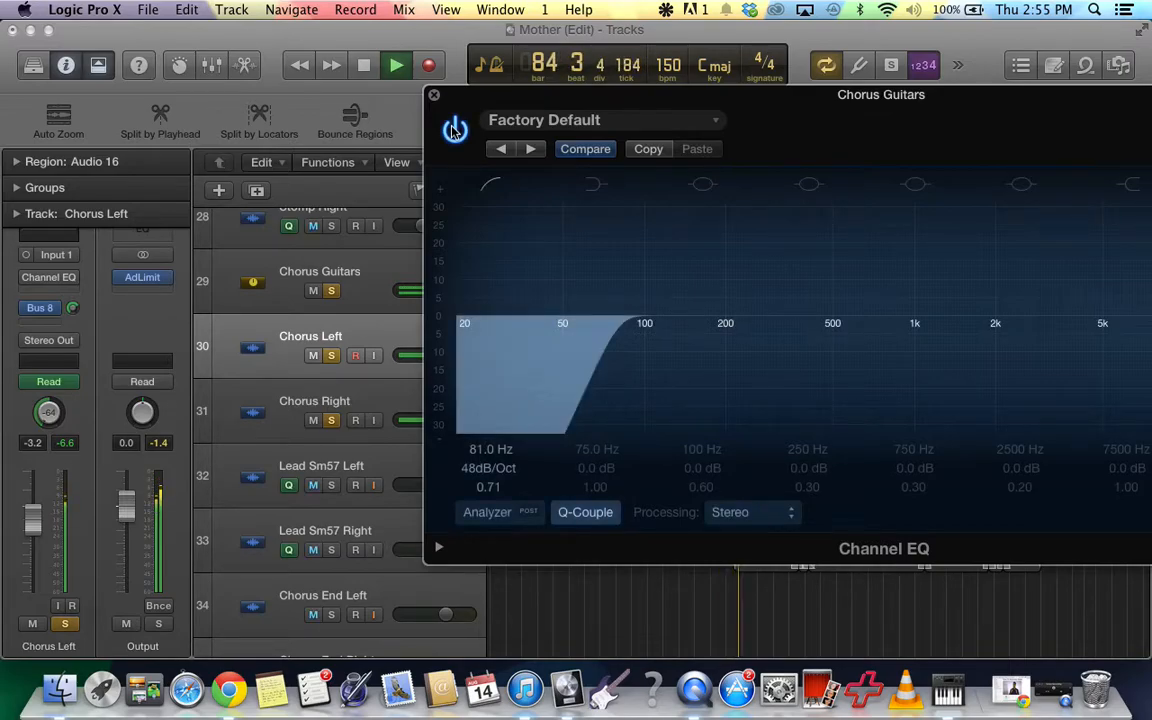
left_click(454, 130)
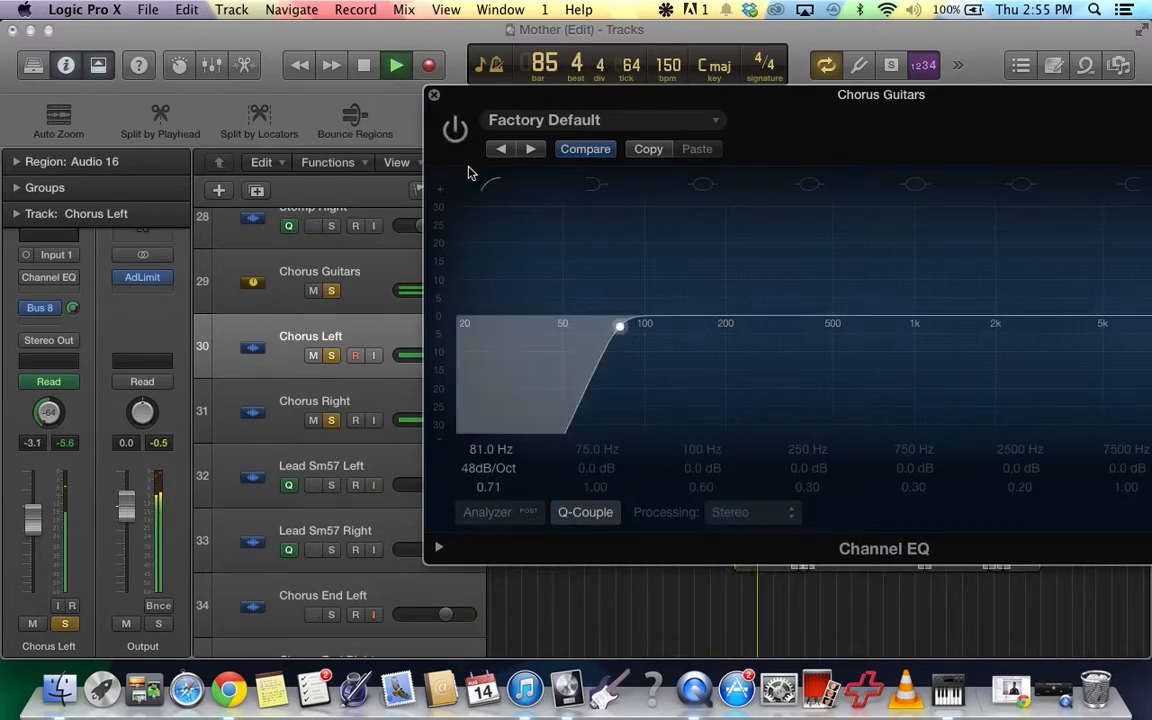
left_click(449, 134)
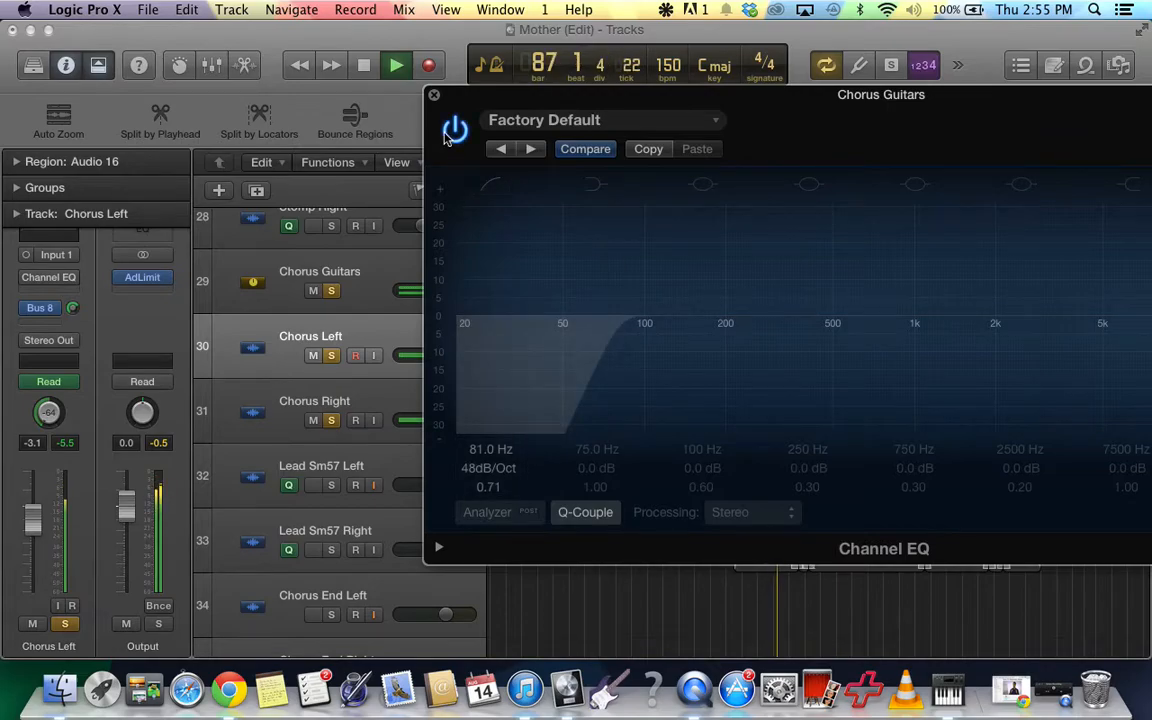
Lower the low cut frequency to 70 Hz, compare the guitars with the Channel EQ bypassed and active, and stop playback.
left_click(451, 133)
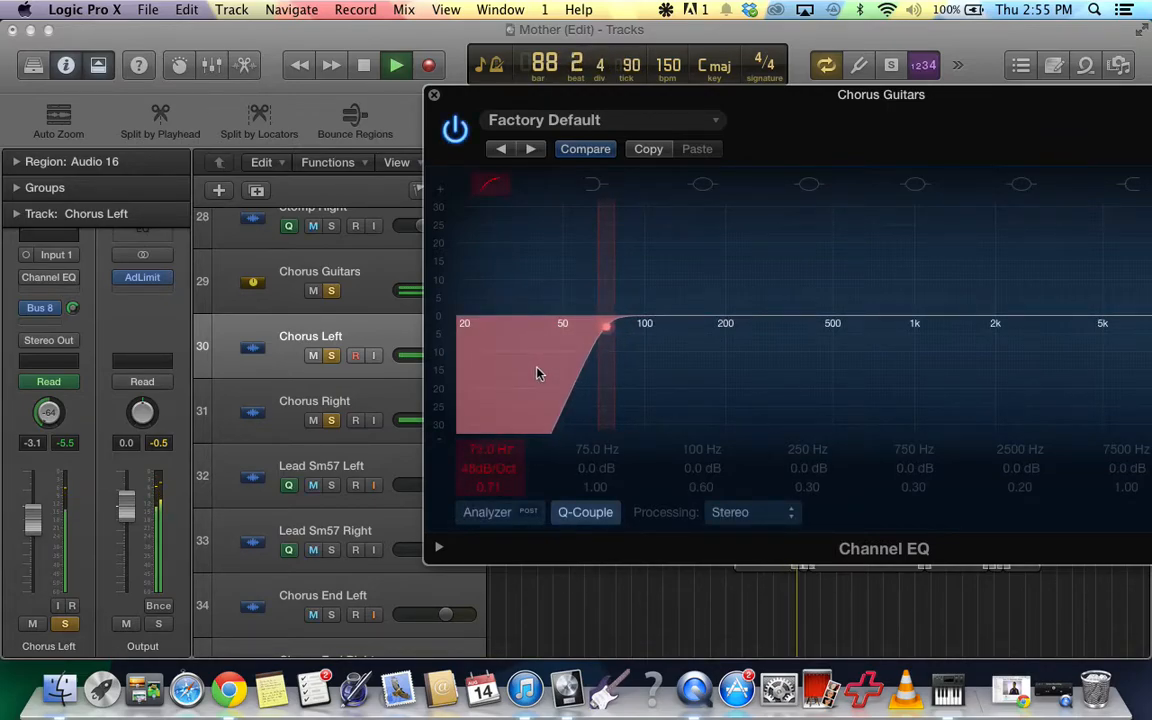
left_click(455, 133)
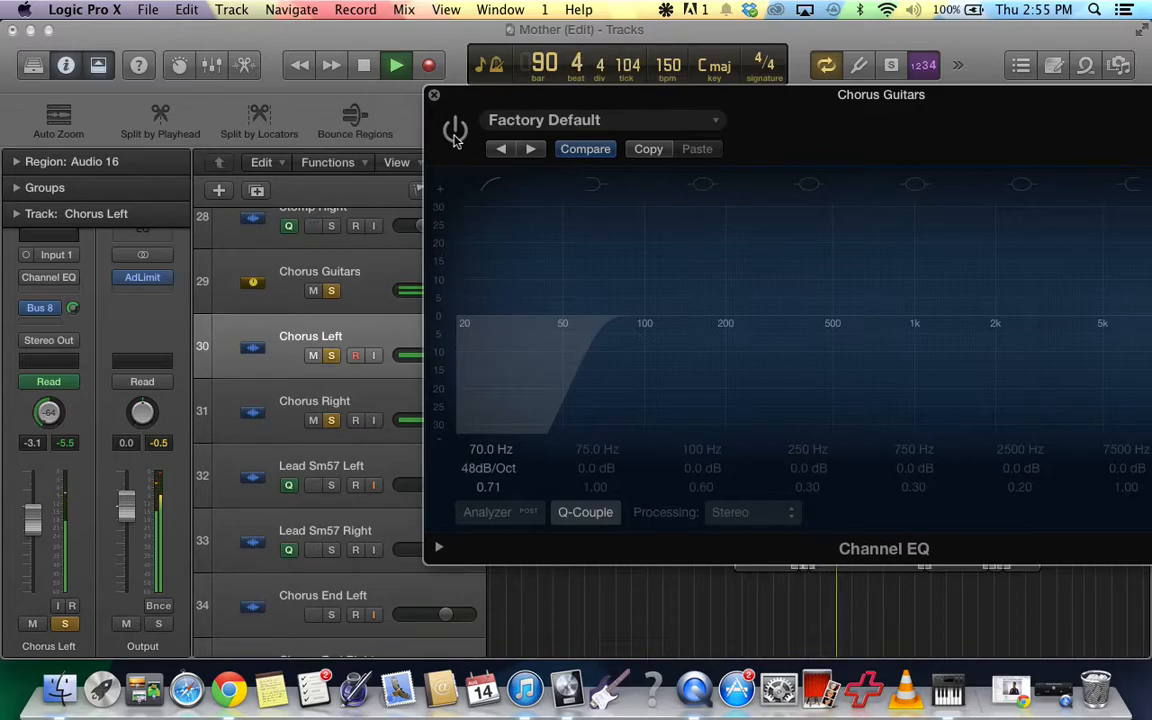
left_click(455, 133)
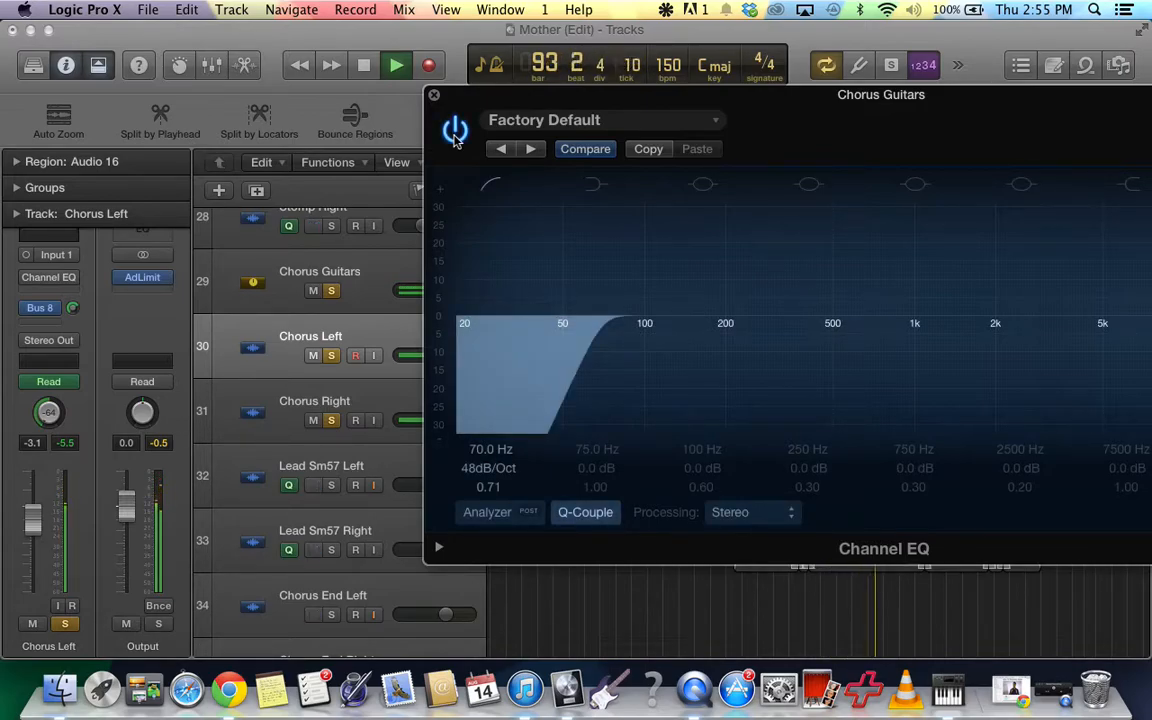
key("space")
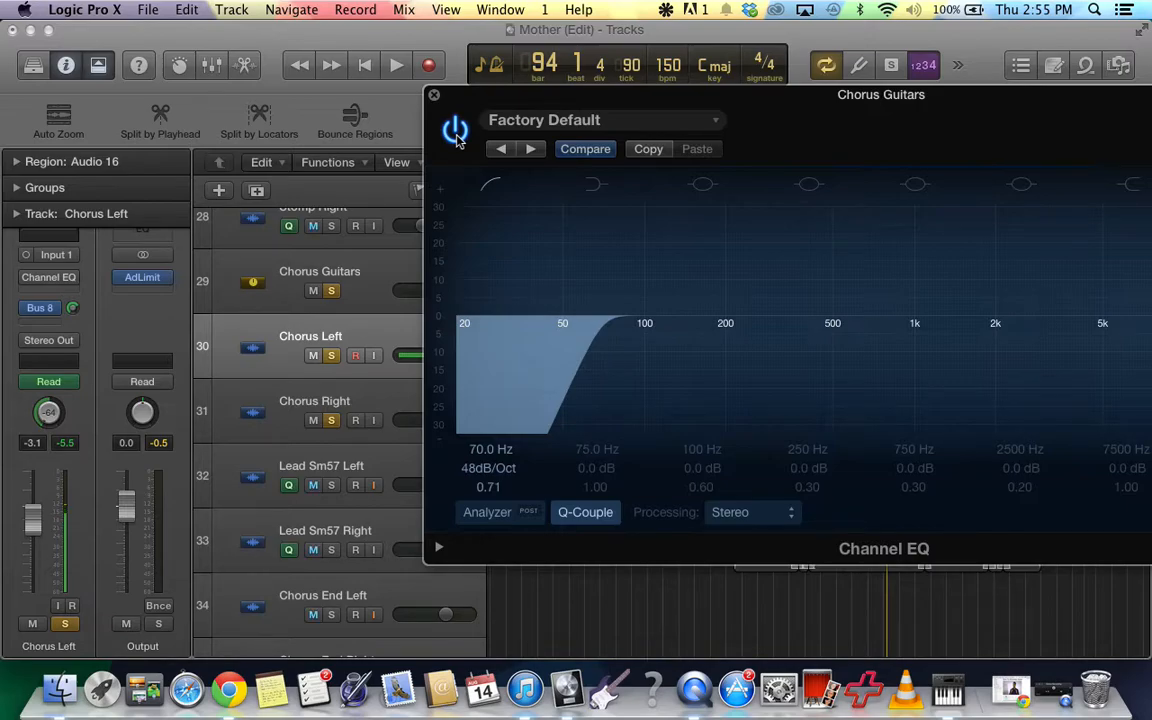
Replay the soloed chorus guitars, compare the 70 Hz low cut with the Channel EQ bypassed and active, and stop playback.
key("space")
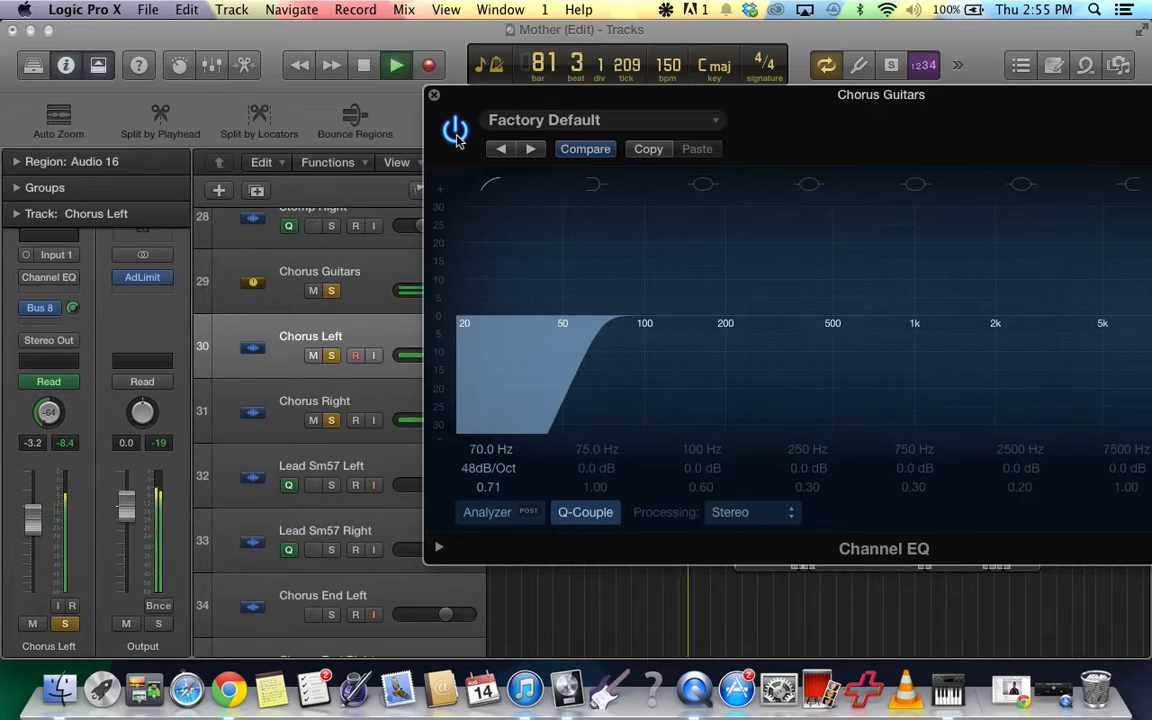
left_click(455, 132)
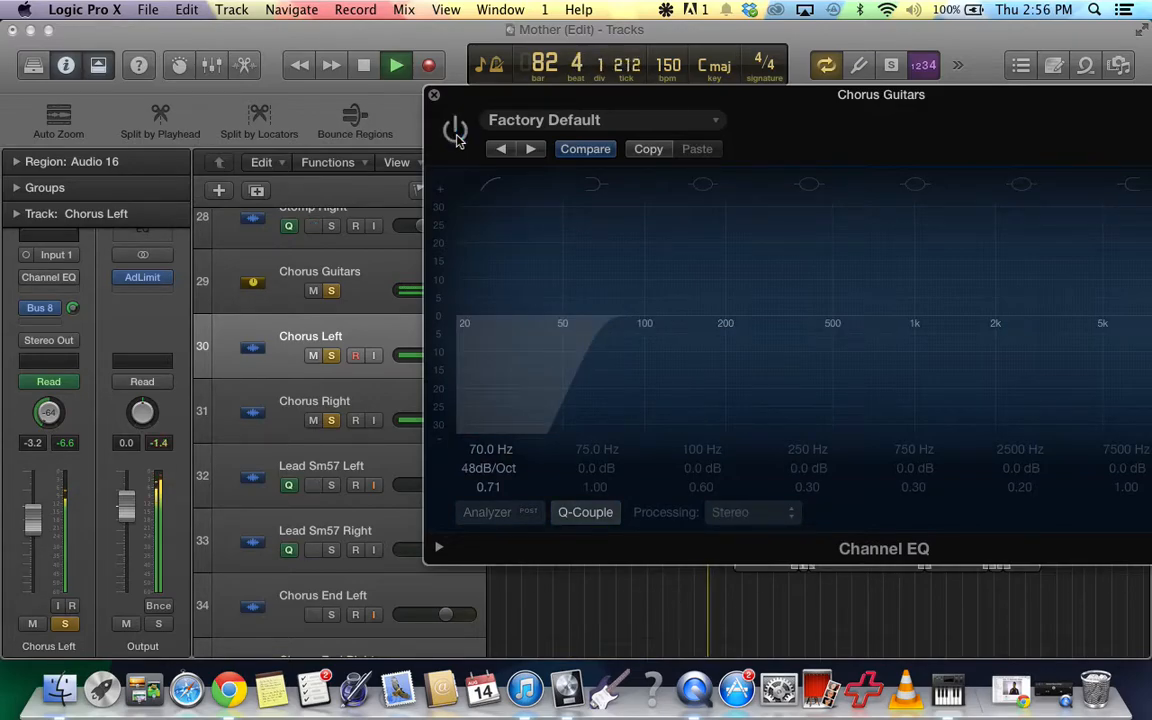
left_click(455, 132)
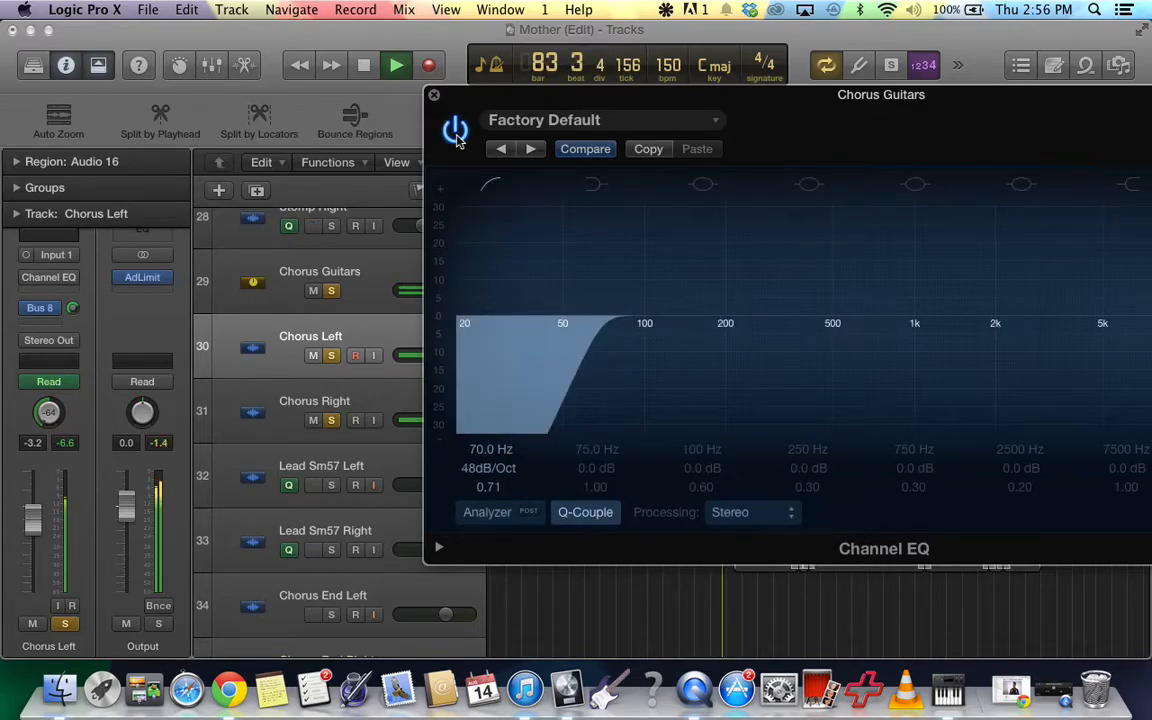
left_click(364, 67)
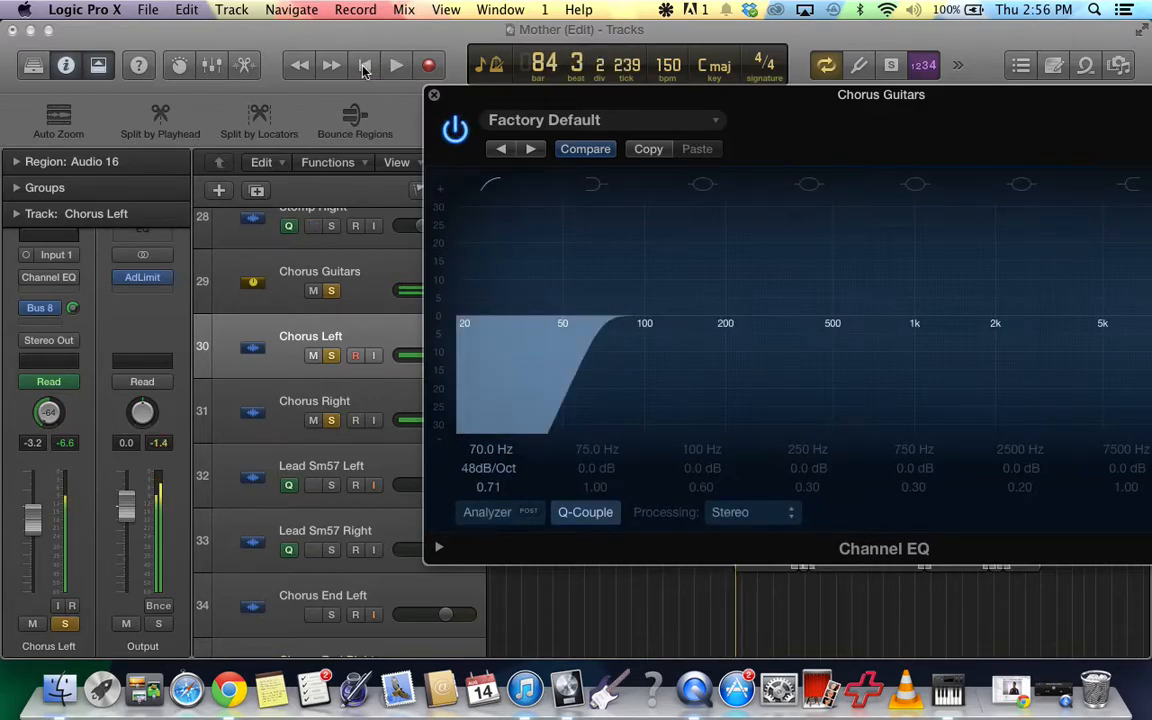
Turn off solo on the Chorus Guitars, Chorus Left and Chorus Right tracks.
left_click(334, 295)
left_click(332, 358)
left_click(332, 421)
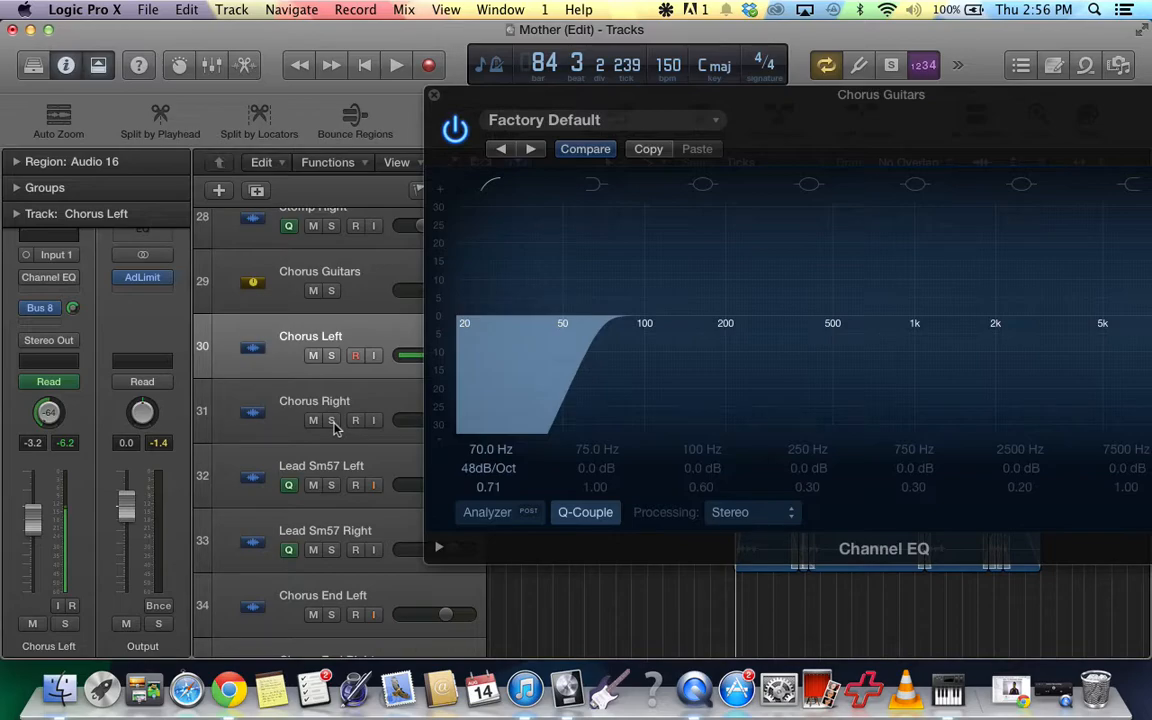
Play the full mix to compare the chorus guitars with the Channel EQ bypassed and active, and close the EQ after stopping playback.
key("space")
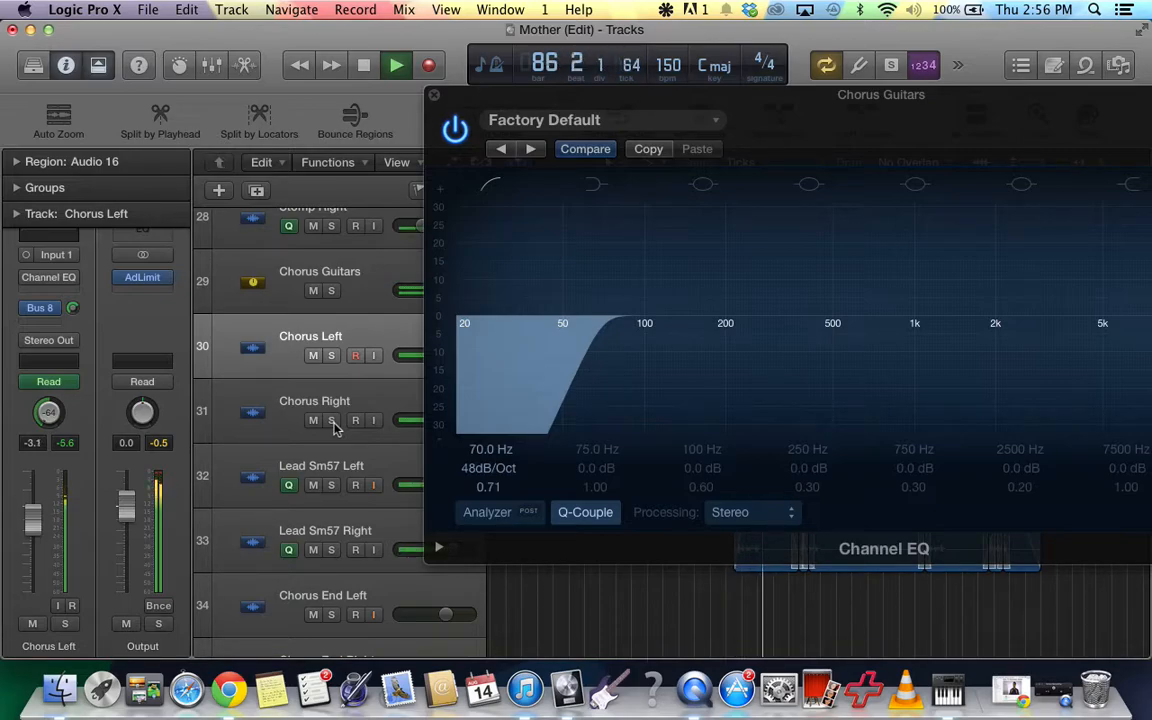
left_click(455, 130)
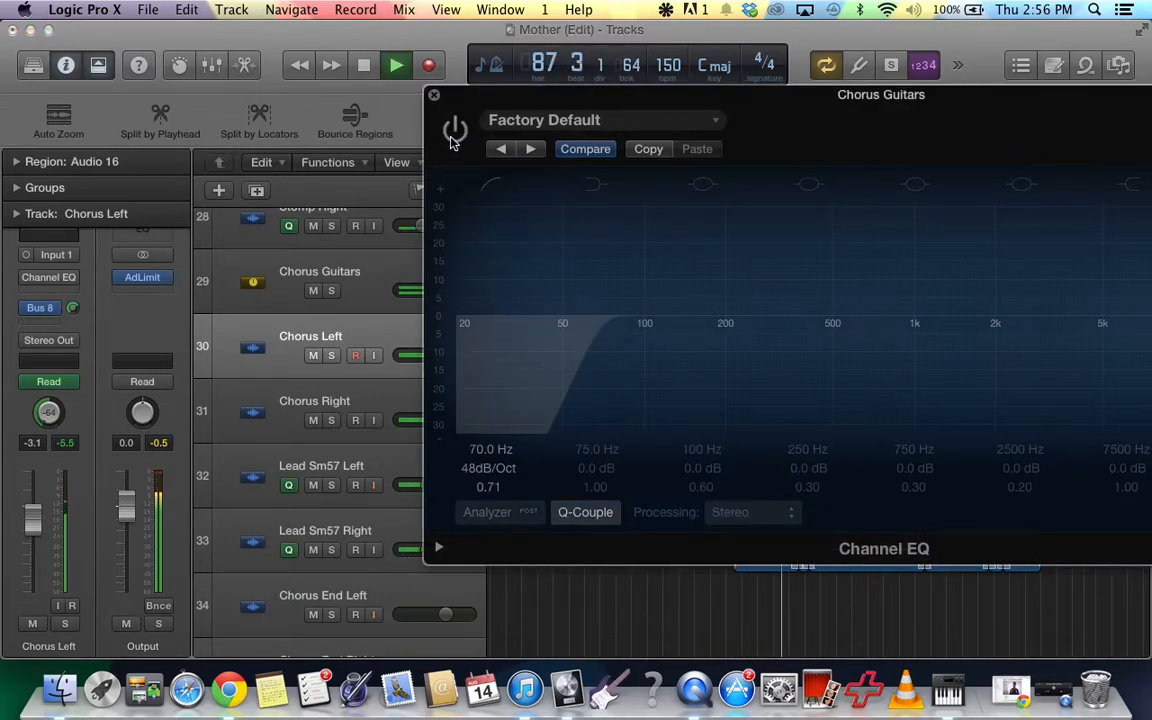
left_click(453, 135)
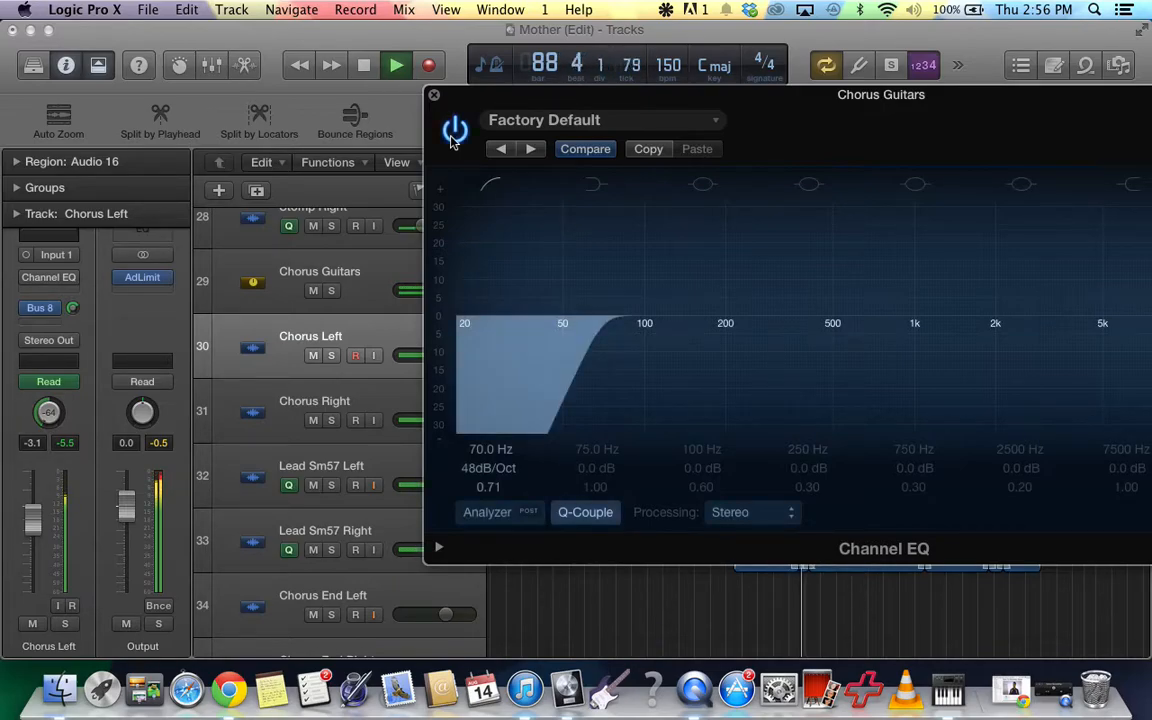
key("space")
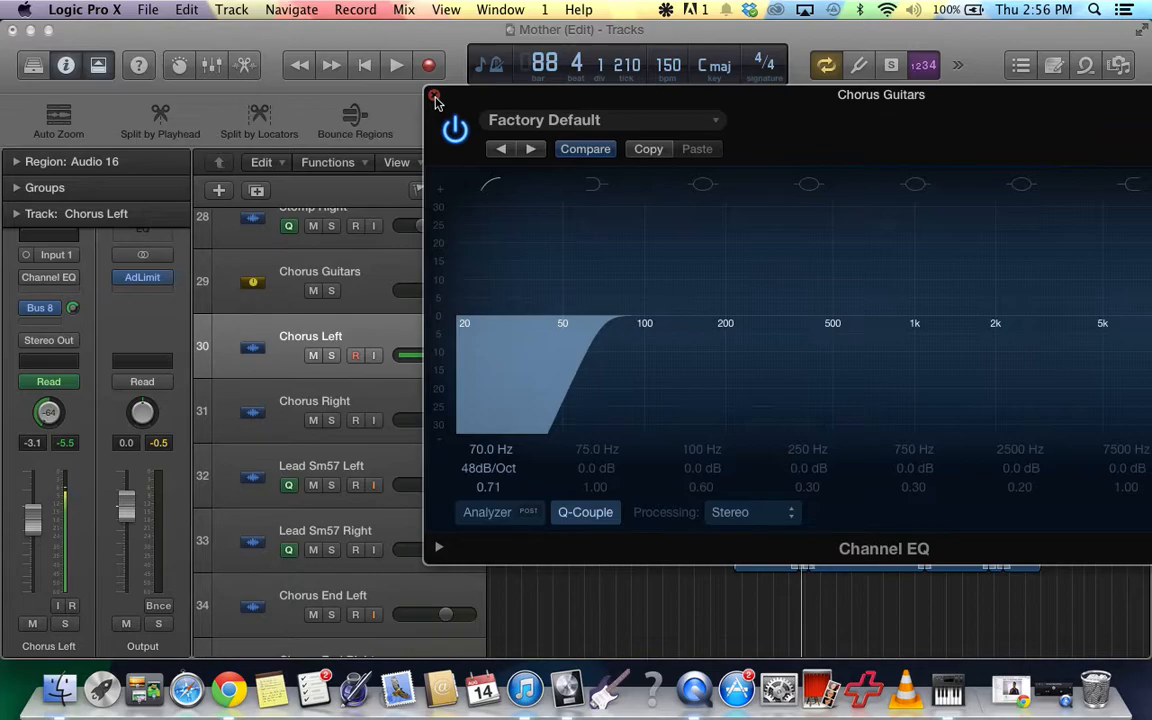
left_click(435, 100)
scroll(486, 309, "up", 5)
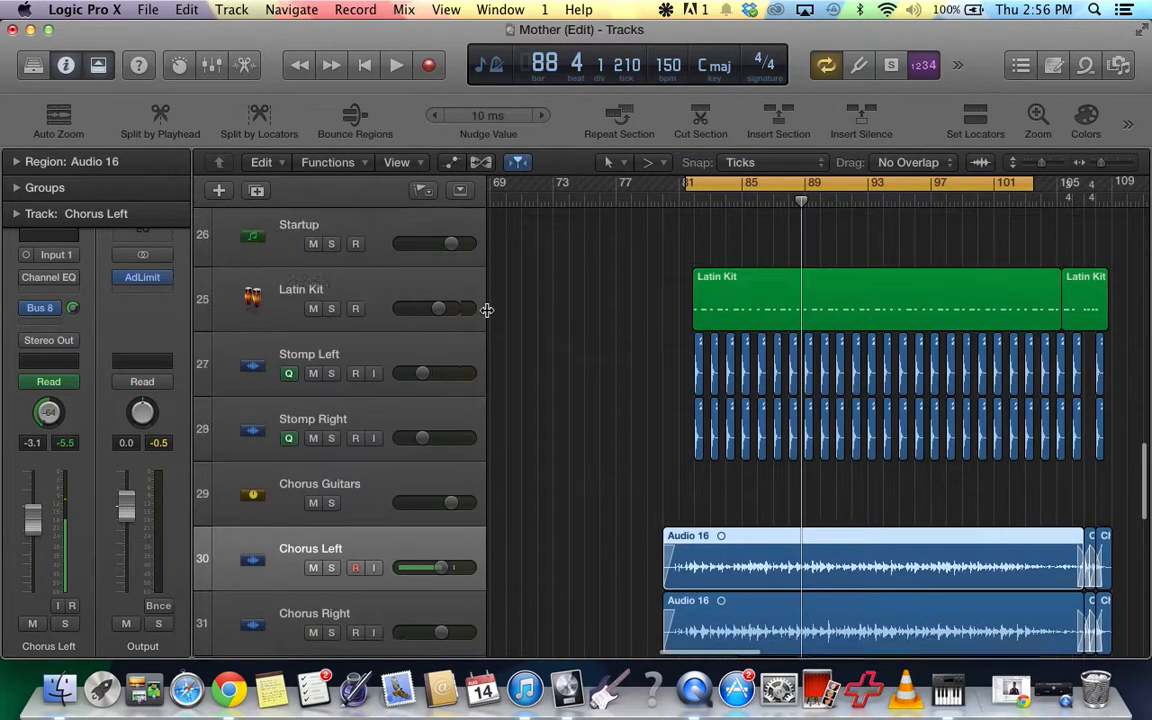
scroll(486, 309, "down", 5)
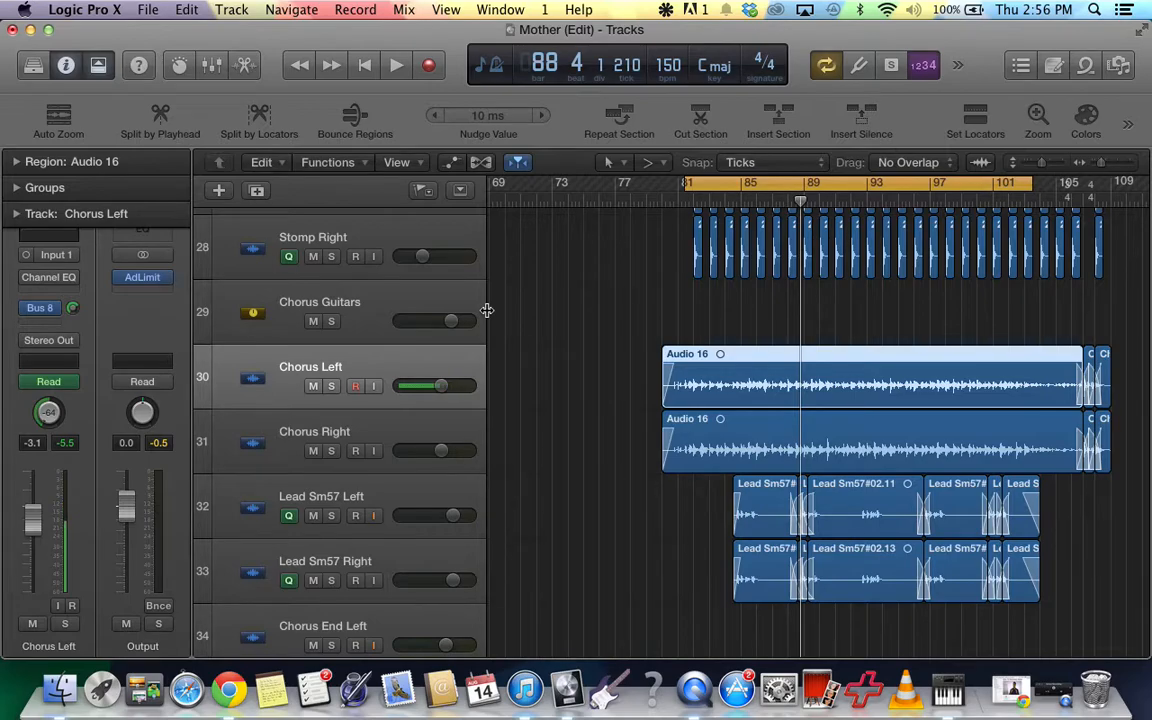
scroll(540, 300, "up", 8)
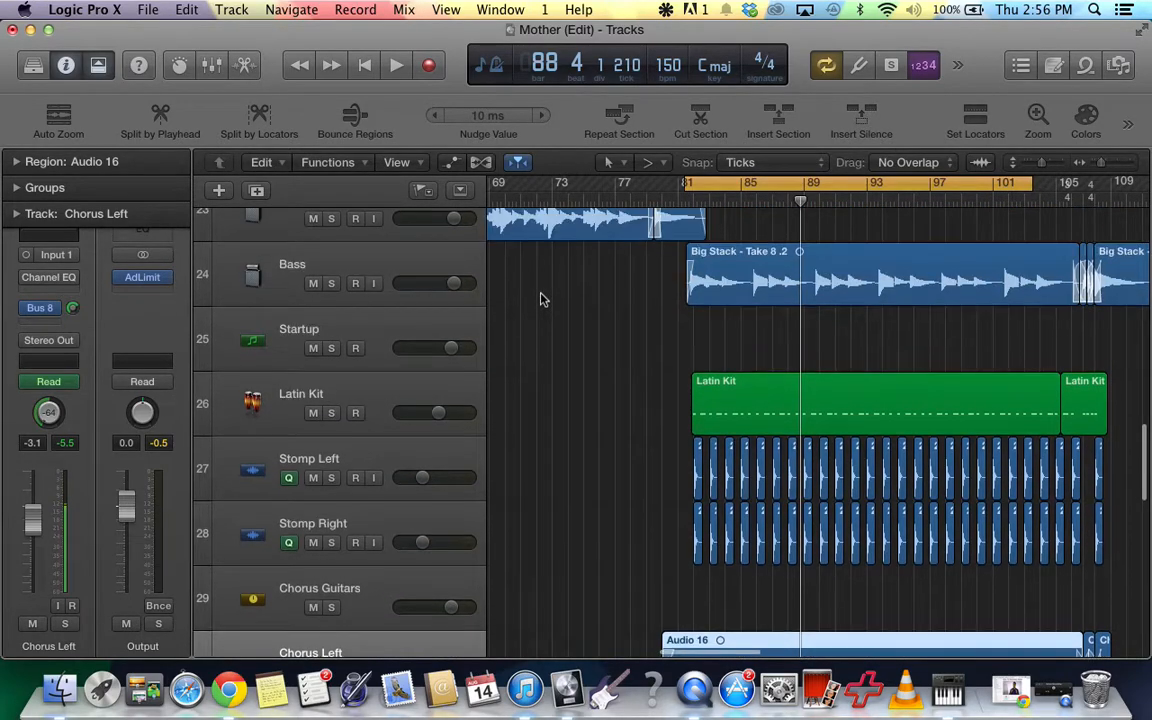
scroll(645, 436, "down", 3)
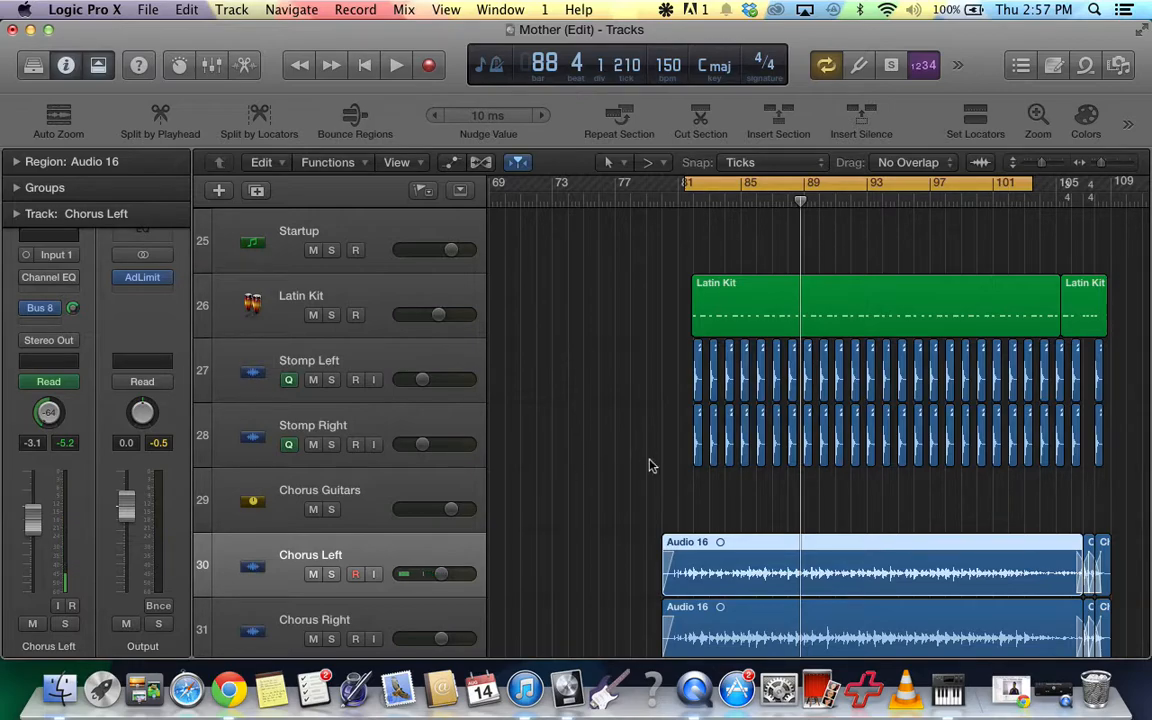
left_click(1052, 690)
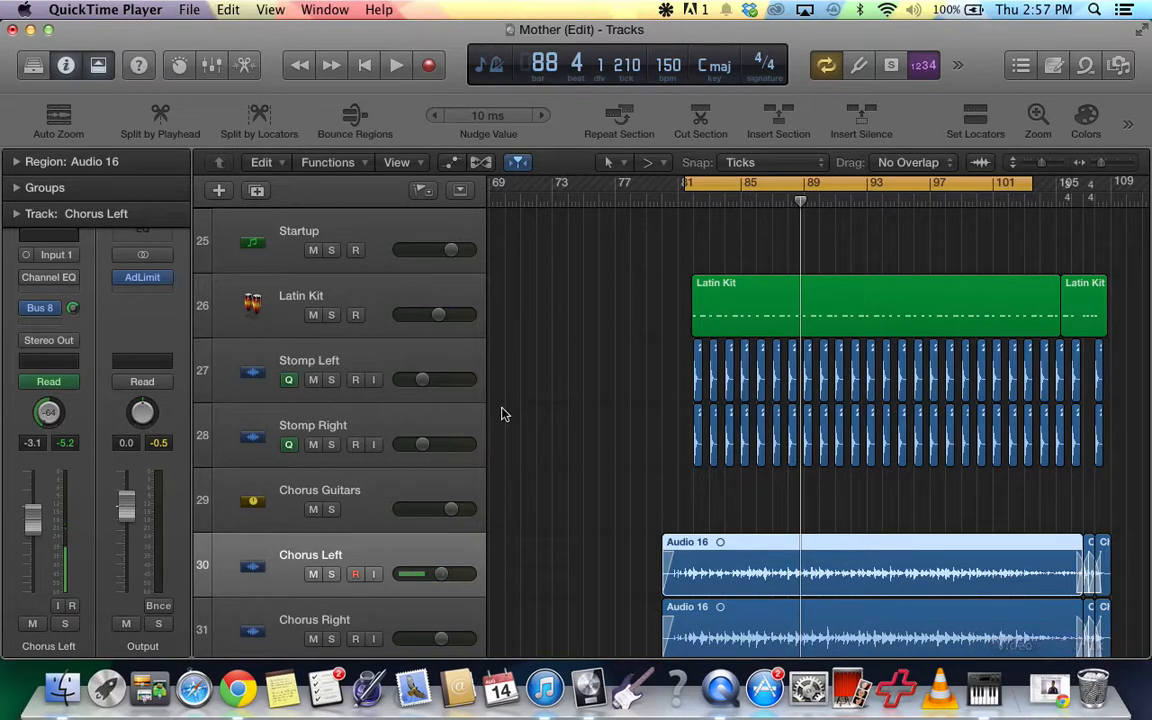